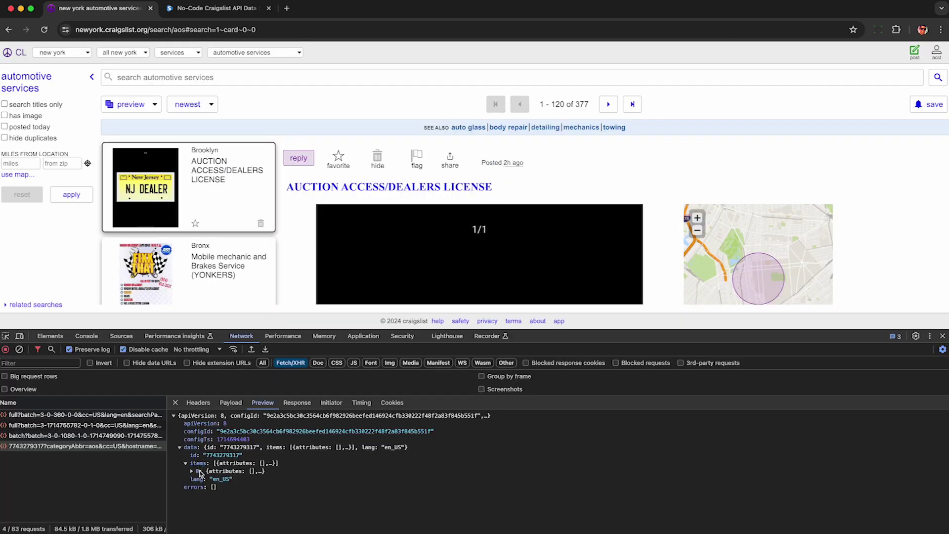
# Open the New York automotive services listings on Craigslist
pyautogui.click(217, 474)
pyautogui.scroll(-2, 221, 477)
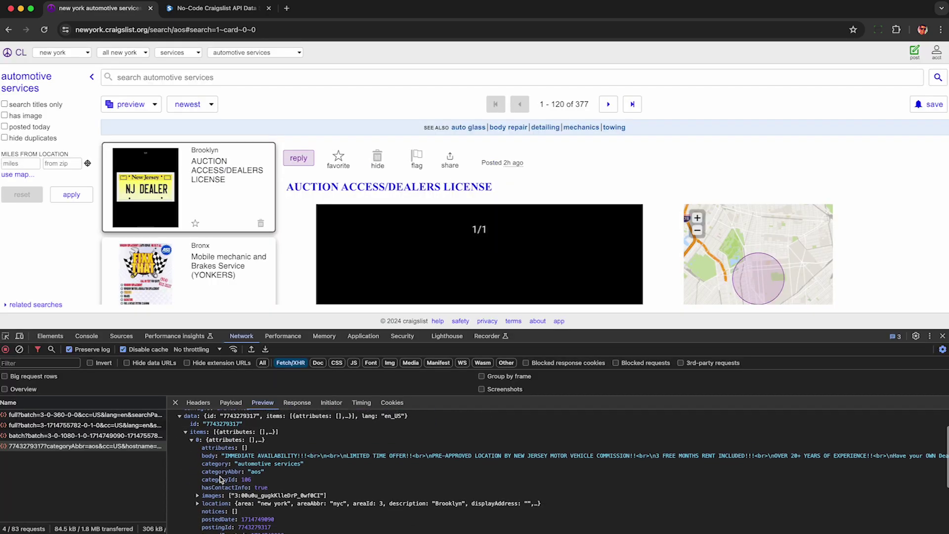
pyautogui.scroll(-5, 229, 203)
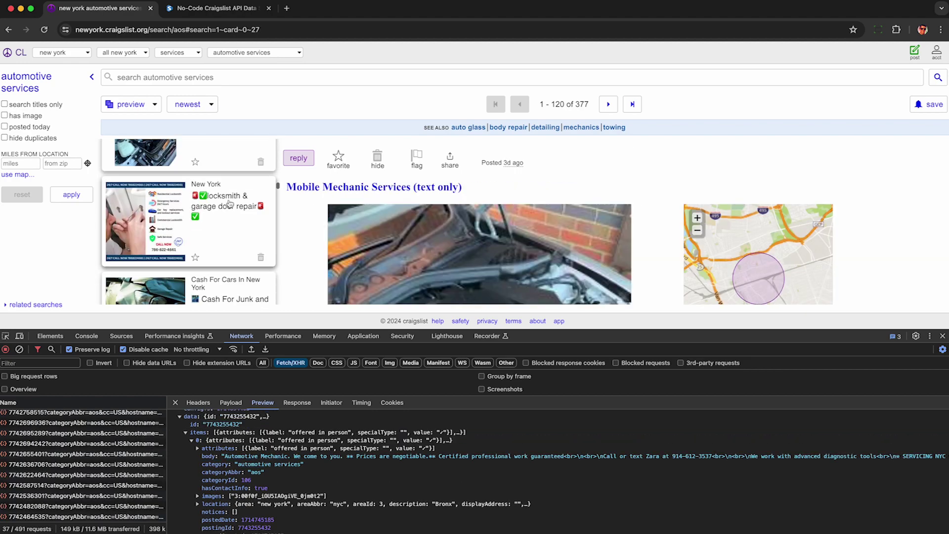
pyautogui.scroll(-10, 229, 203)
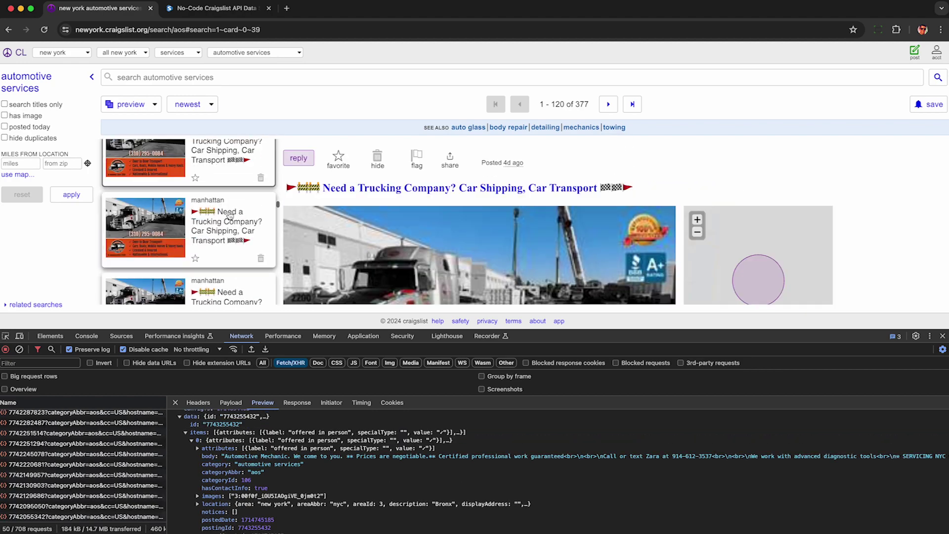
pyautogui.scroll(-2, 229, 214)
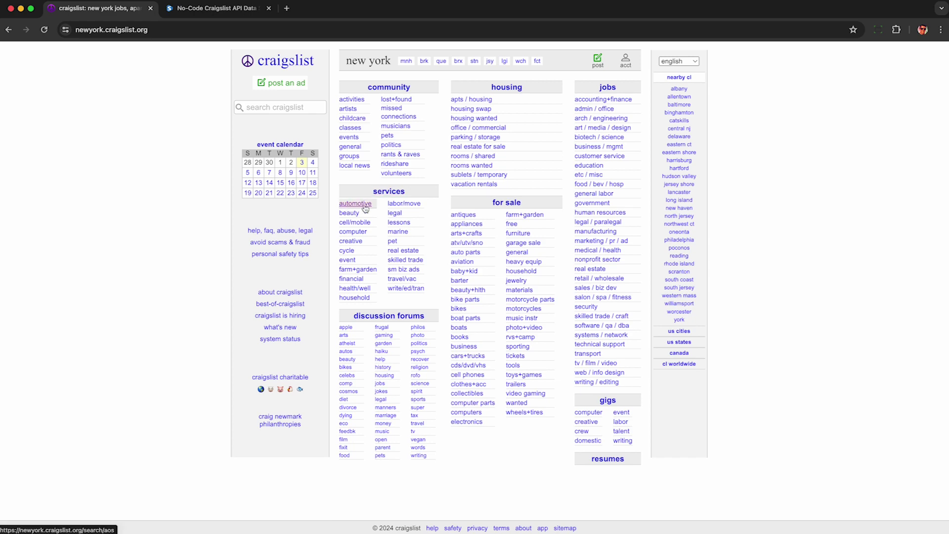
pyautogui.click(365, 205)
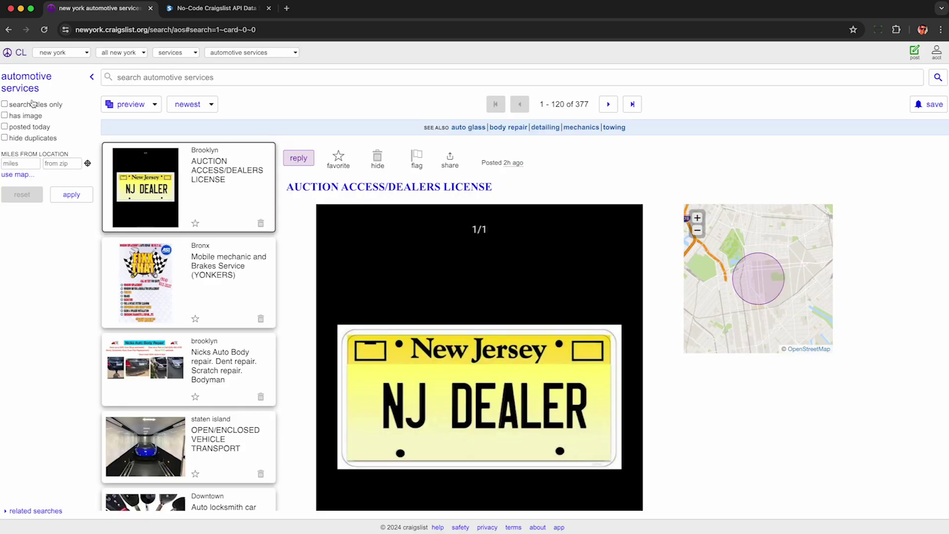
# Keep the results sorted by newest and displayed in preview view
pyautogui.click(61, 163)
pyautogui.click(198, 111)
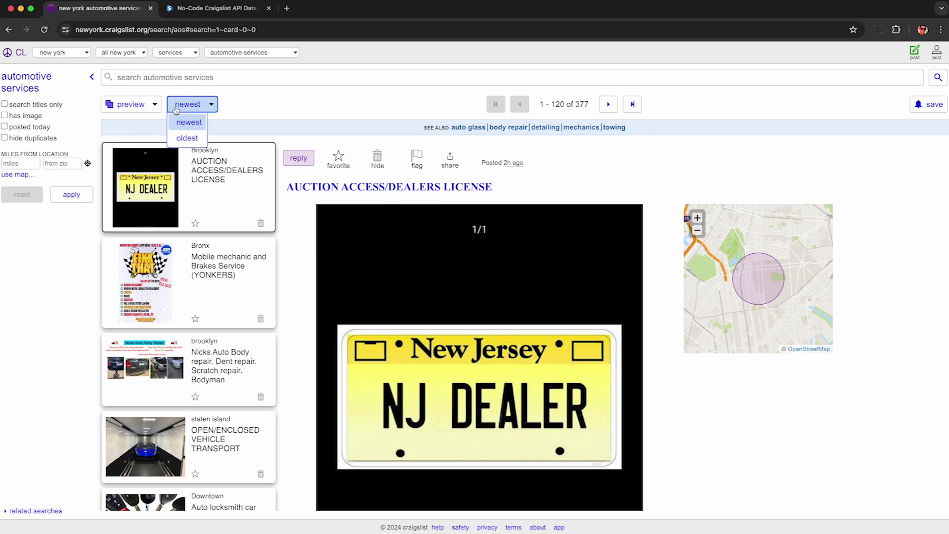
pyautogui.click(130, 104)
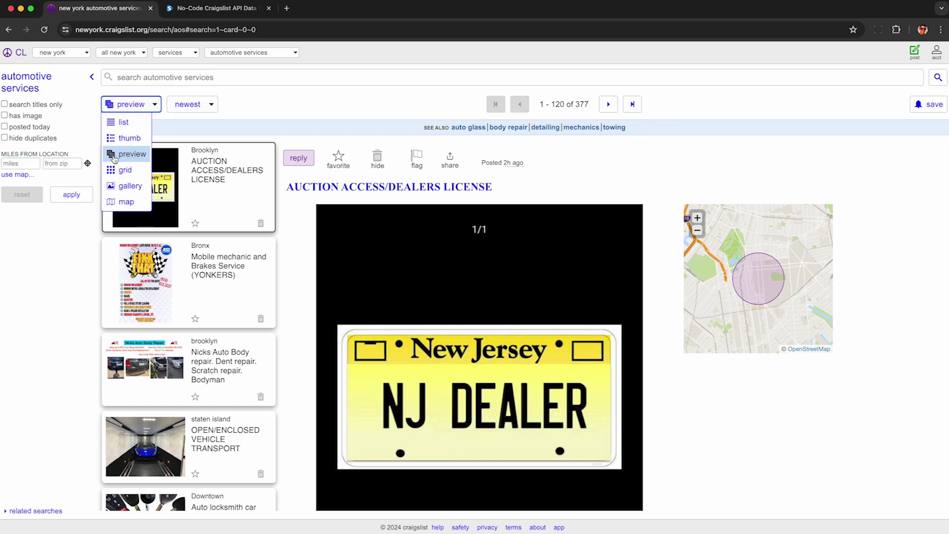
pyautogui.click(130, 156)
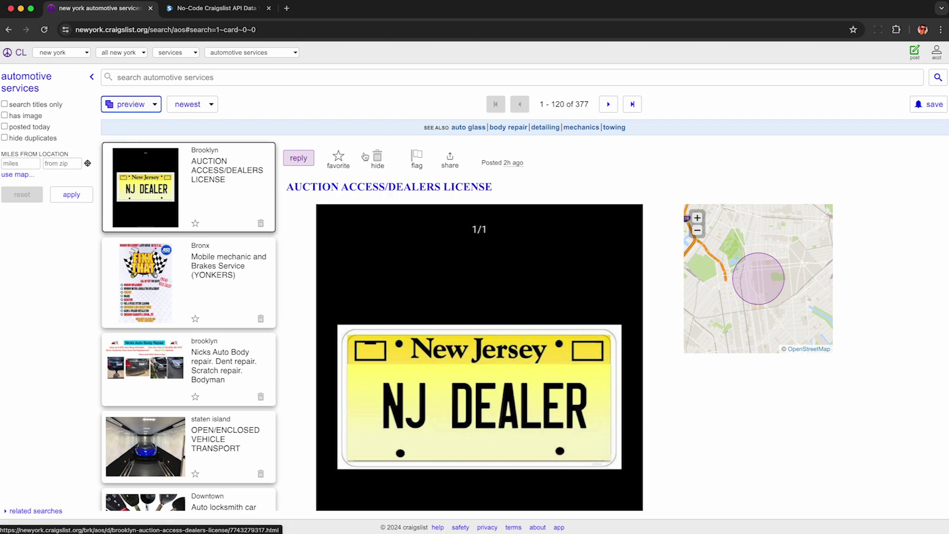
# Open DevTools' Network panel and reload the page to capture its four XHR requests
pyautogui.rightClick(339, 103)
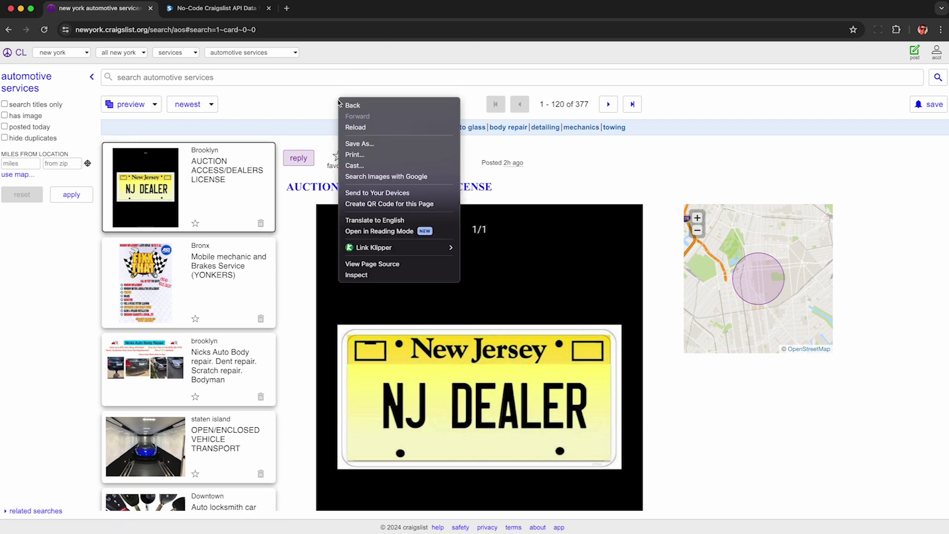
pyautogui.click(391, 278)
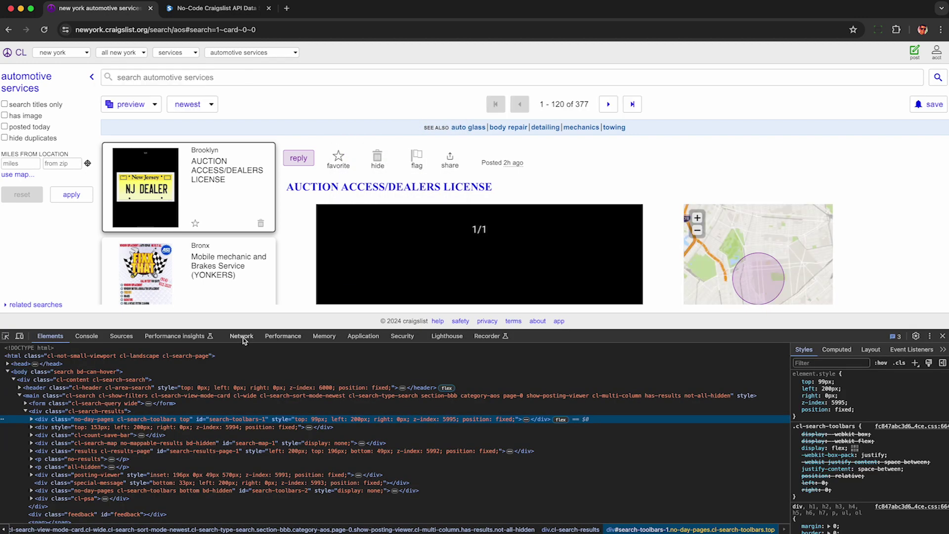
pyautogui.click(241, 337)
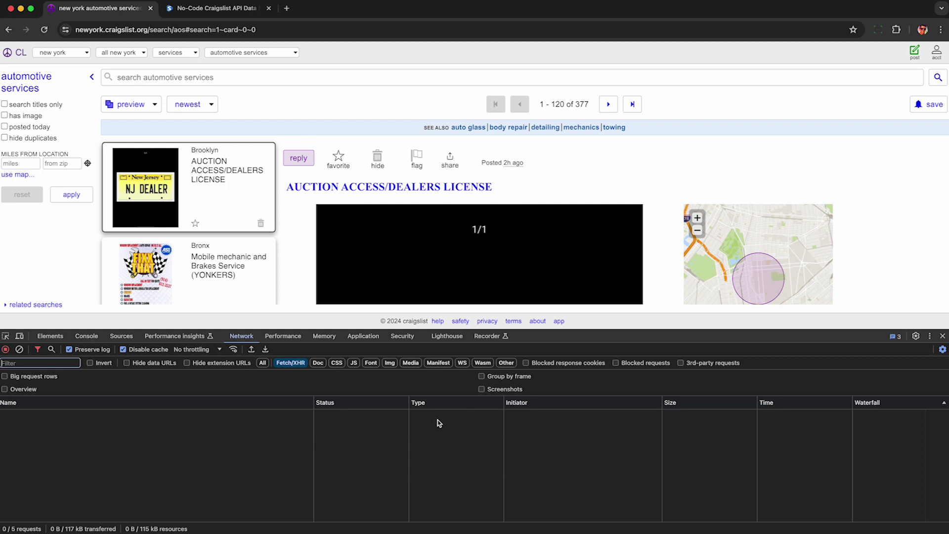
pyautogui.click(44, 30)
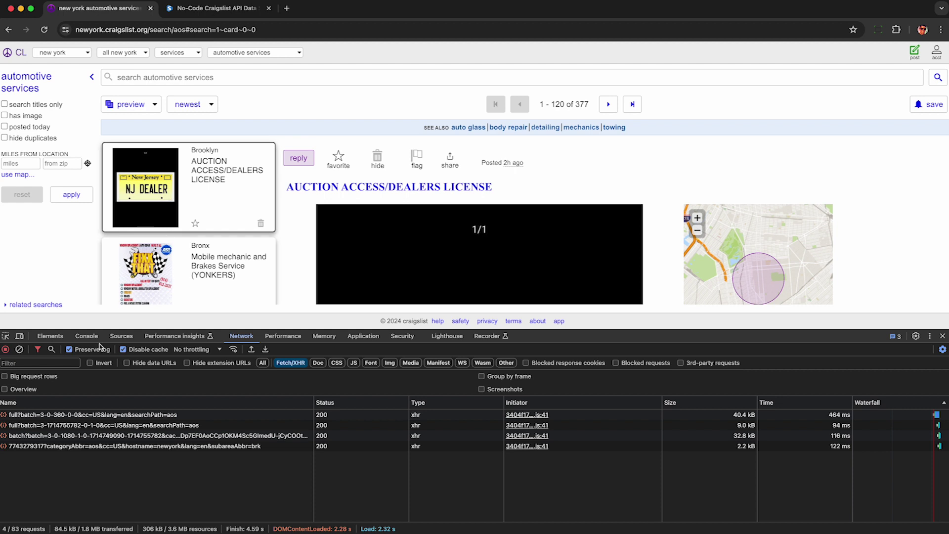
# Expand the full?batch response's data > items > [0 … 99] > 0 in Preview
pyautogui.click(60, 417)
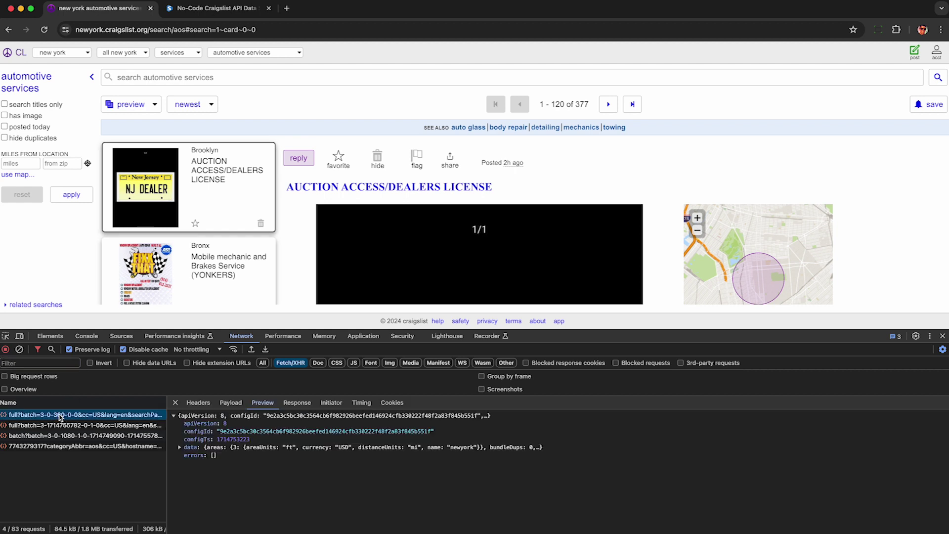
pyautogui.click(192, 447)
pyautogui.scroll(-5, 204, 470)
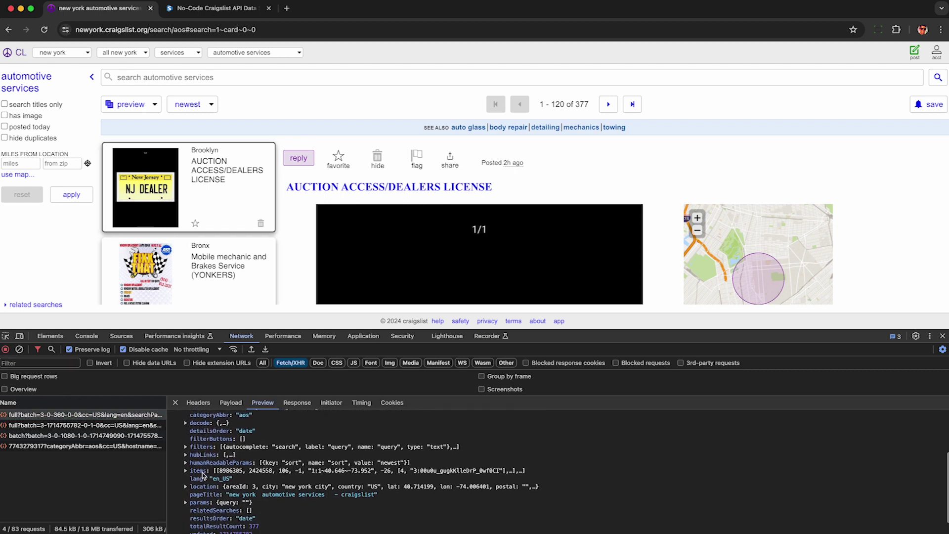
pyautogui.click(197, 466)
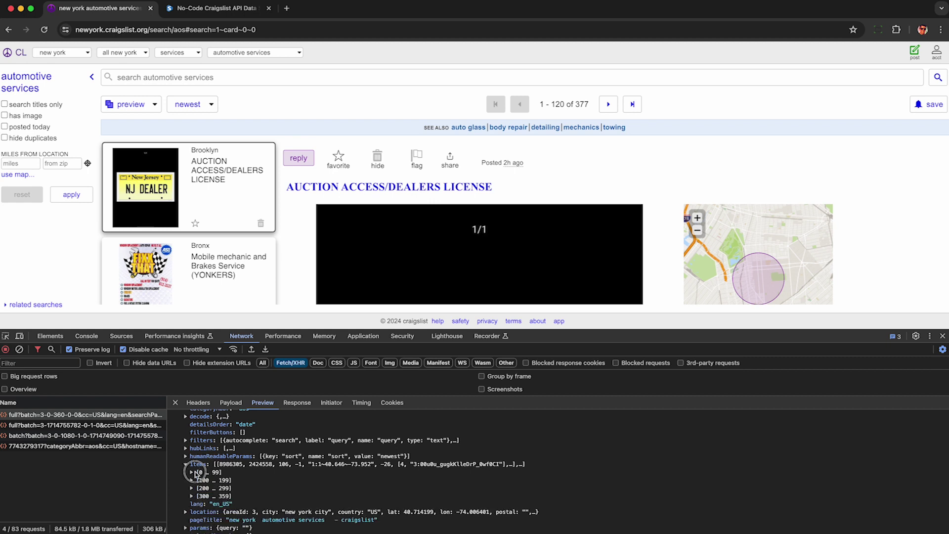
pyautogui.click(197, 473)
pyautogui.scroll(-1, 207, 469)
pyautogui.click(202, 465)
pyautogui.scroll(-1, 248, 471)
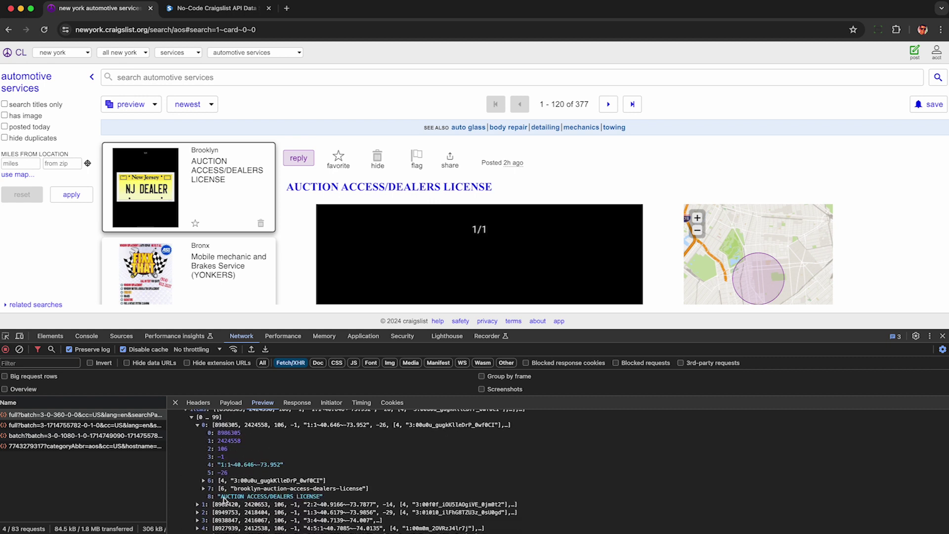
pyautogui.moveTo(221, 497); pyautogui.dragTo(321, 498)
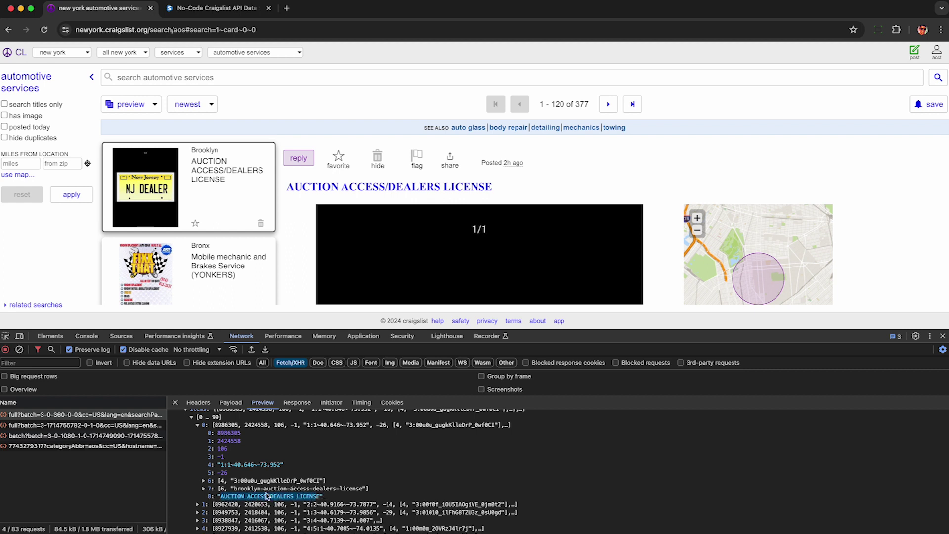
pyautogui.click(355, 490)
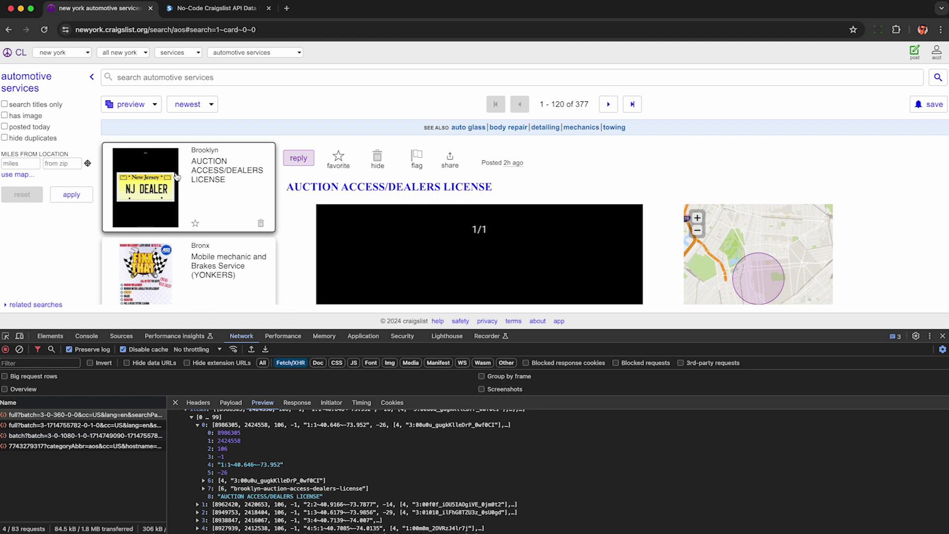
pyautogui.scroll(-5, 441, 217)
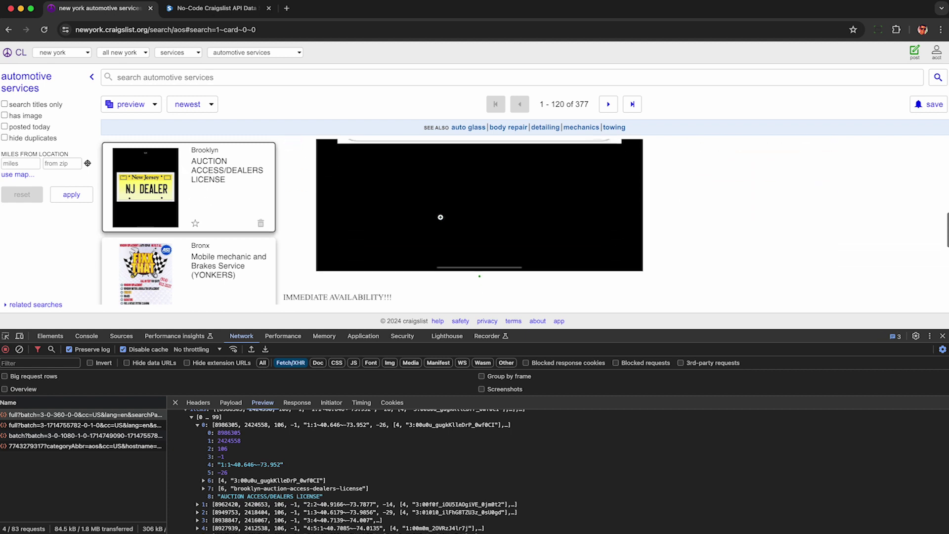
pyautogui.scroll(-5, 440, 217)
pyautogui.moveTo(284, 157); pyautogui.dragTo(341, 288)
pyautogui.scroll(-3, 342, 289)
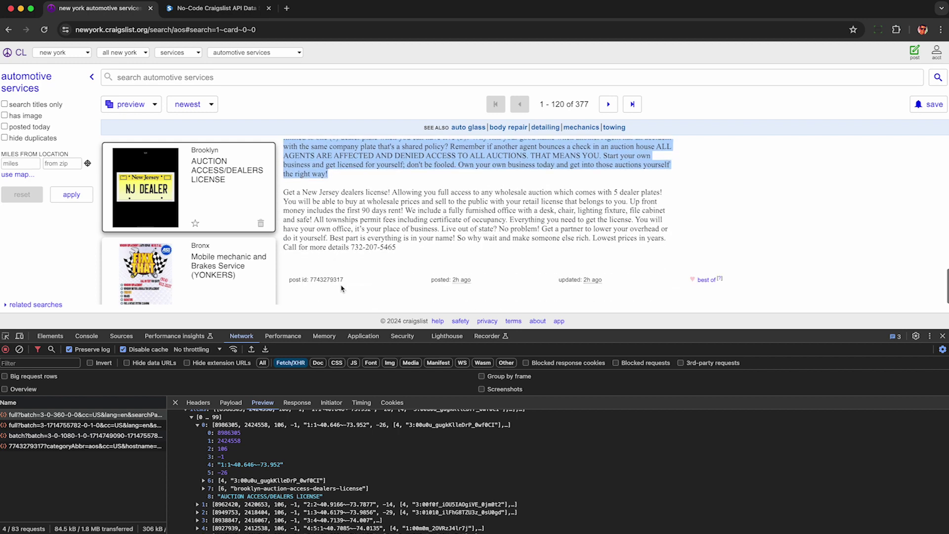
pyautogui.moveTo(352, 247); pyautogui.dragTo(395, 249)
pyautogui.click(407, 252)
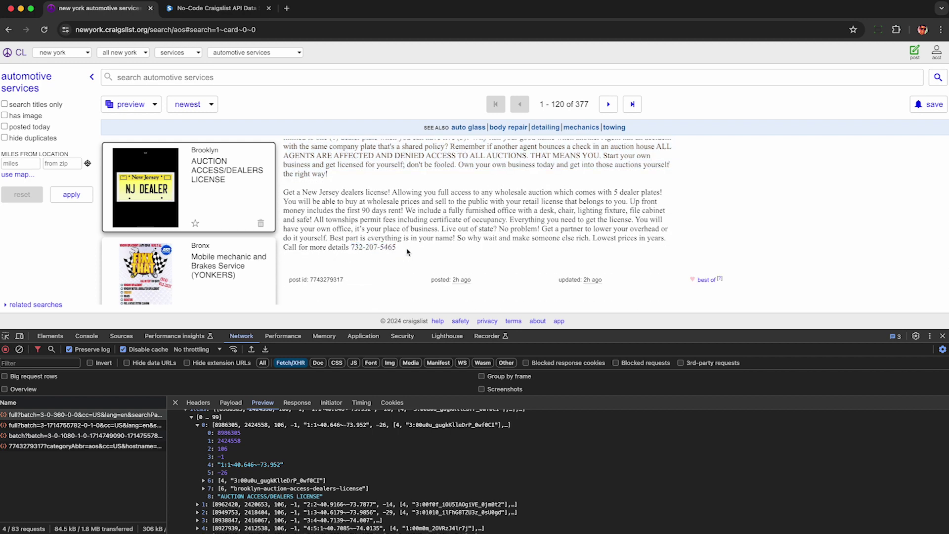
pyautogui.scroll(10, 408, 252)
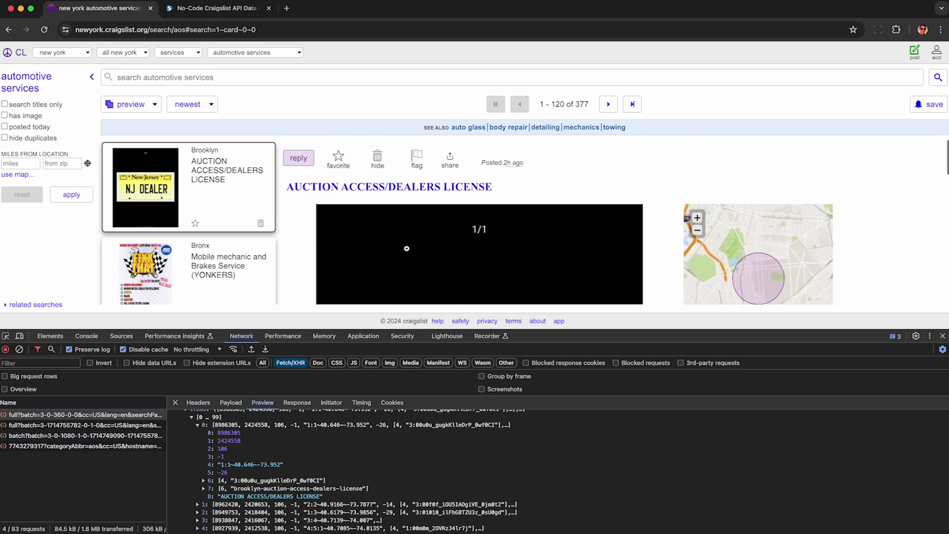
pyautogui.click(55, 447)
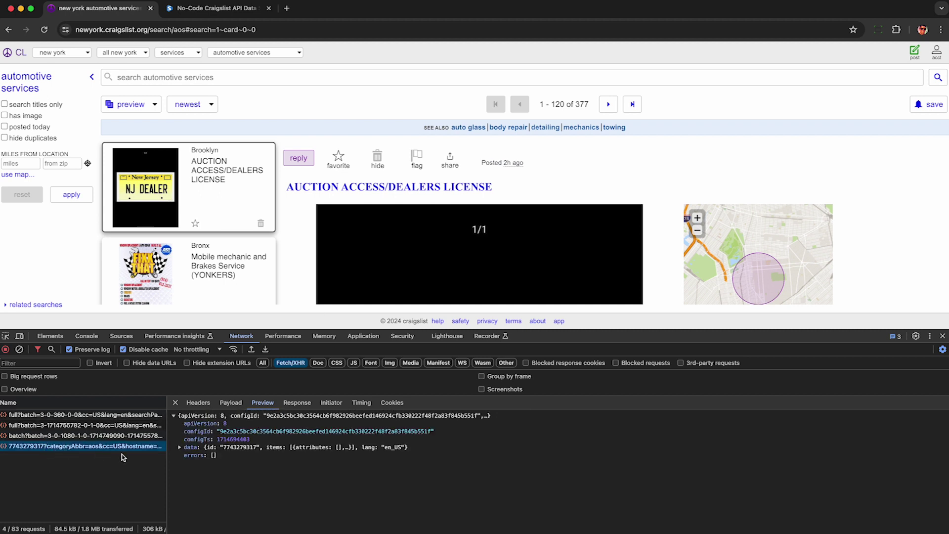
# Expand the listing response's data, first item and location details
pyautogui.click(180, 447)
pyautogui.click(192, 464)
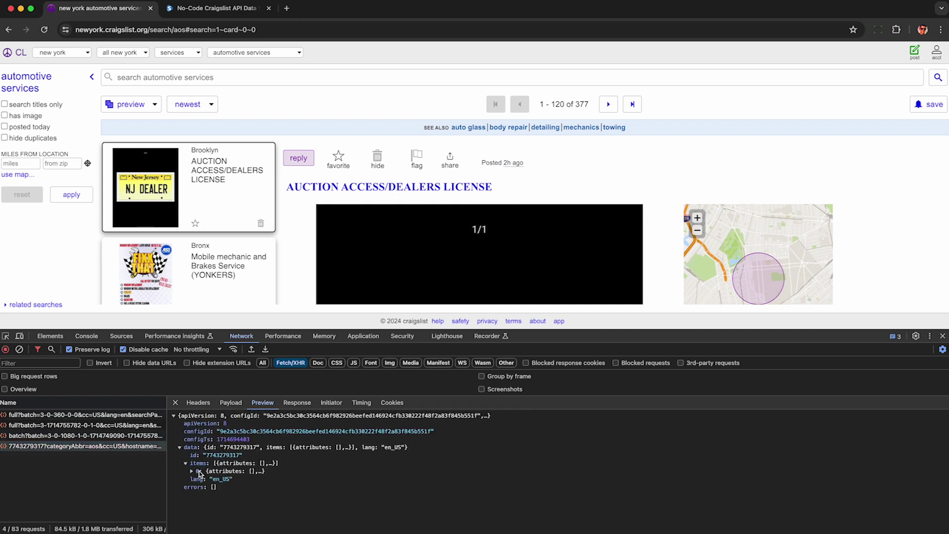
pyautogui.click(198, 472)
pyautogui.scroll(-2, 232, 469)
pyautogui.moveTo(225, 439); pyautogui.dragTo(431, 442)
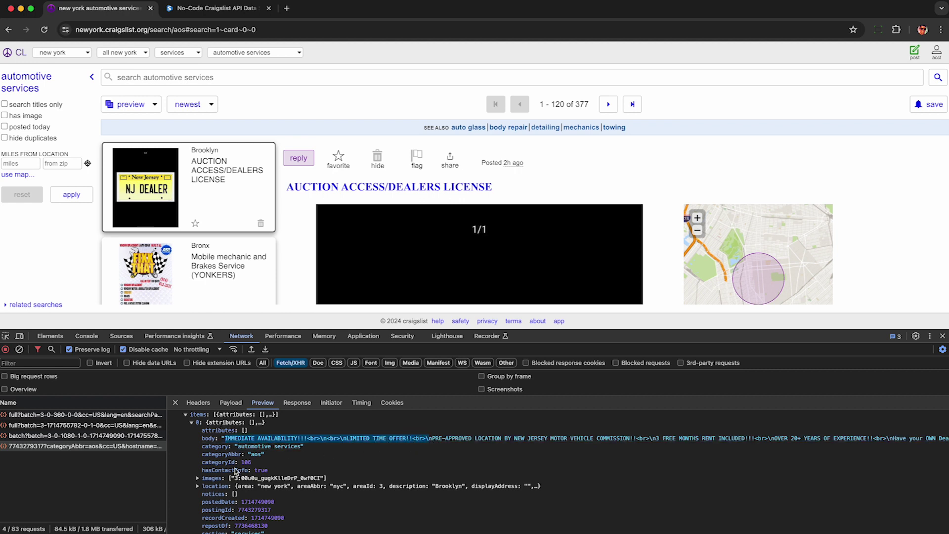
pyautogui.click(206, 486)
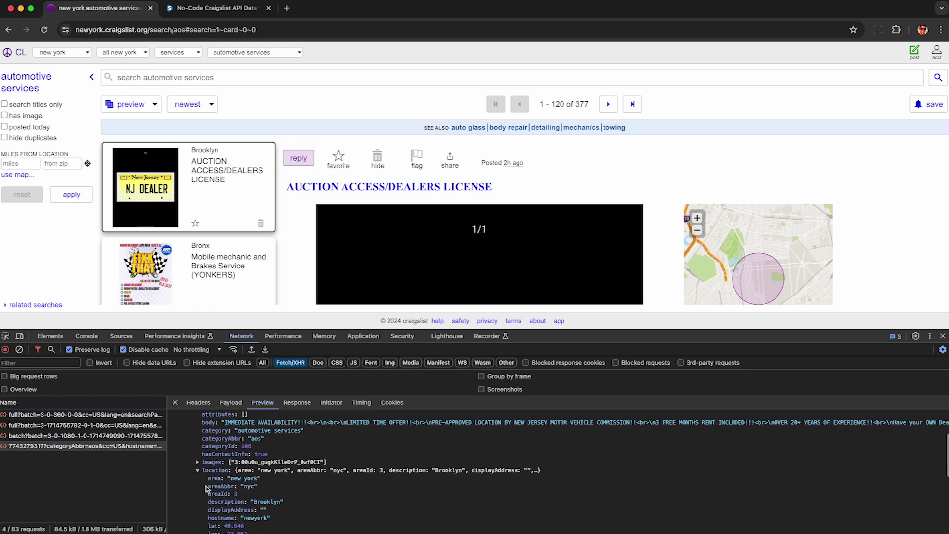
# Select the postedDate and url lines, then scroll on to the Bronx mobile mechanic listing
pyautogui.scroll(-3, 237, 504)
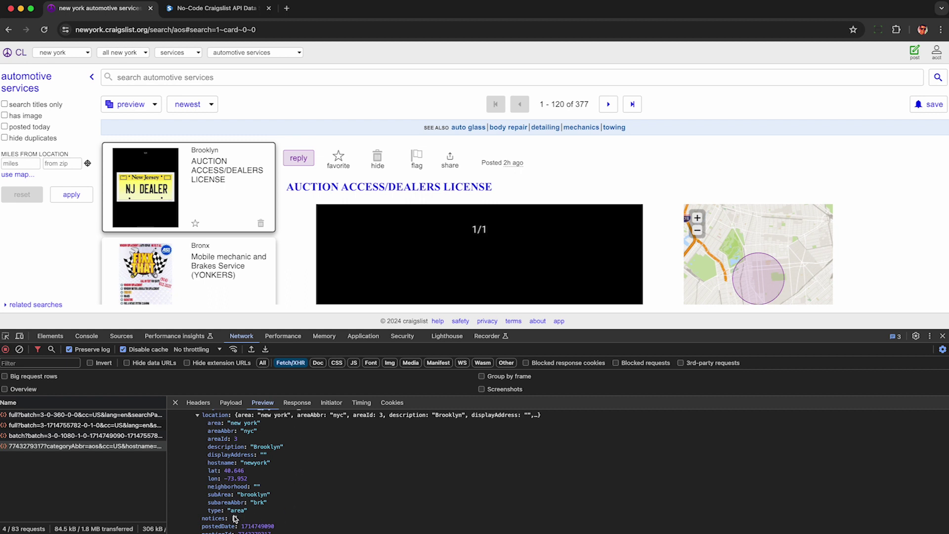
pyautogui.scroll(-3, 237, 460)
pyautogui.moveTo(201, 462); pyautogui.dragTo(291, 463)
pyautogui.scroll(-1, 290, 461)
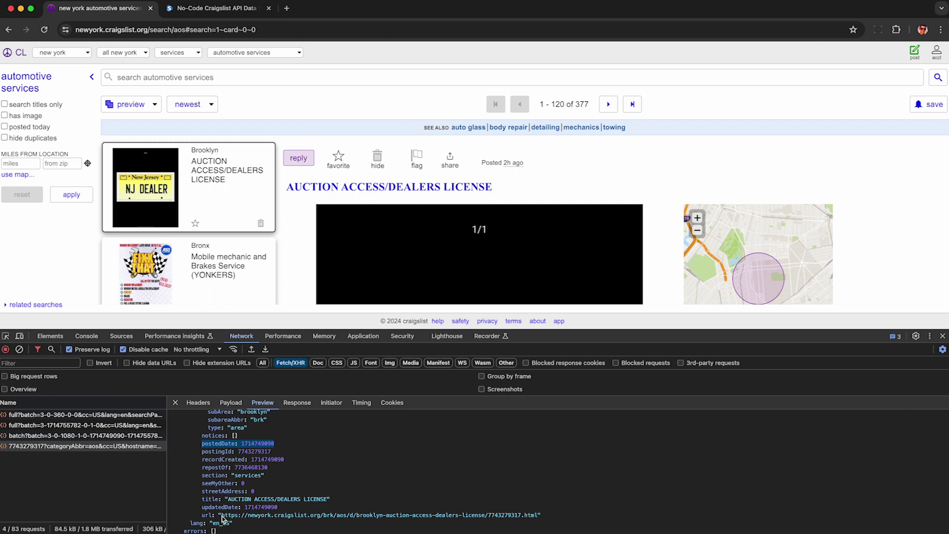
pyautogui.moveTo(222, 517); pyautogui.dragTo(540, 517)
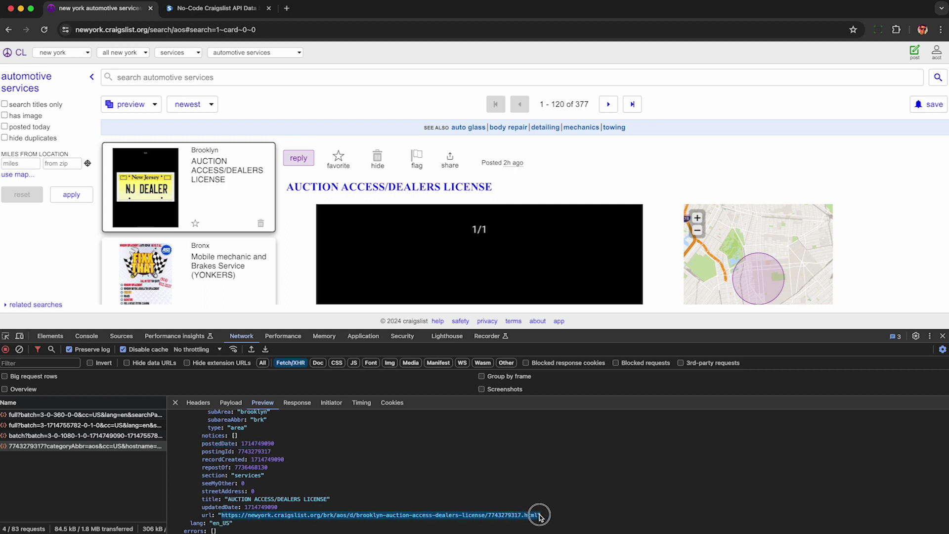
pyautogui.click(542, 515)
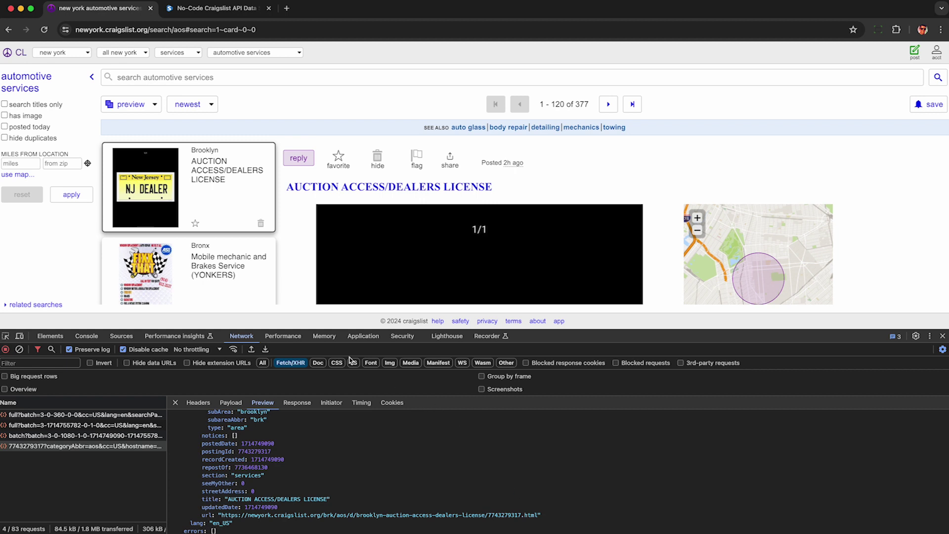
pyautogui.scroll(-2, 192, 212)
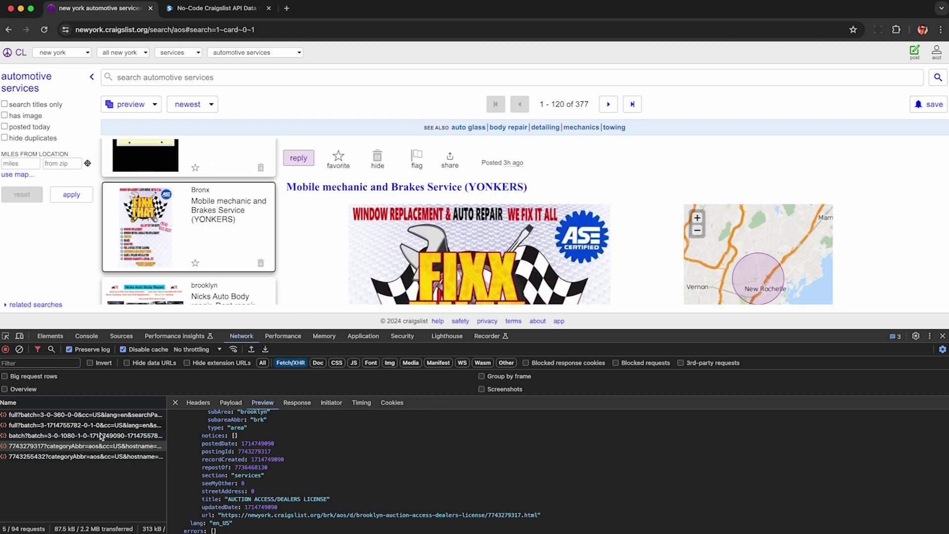
pyautogui.click(33, 457)
pyautogui.click(194, 448)
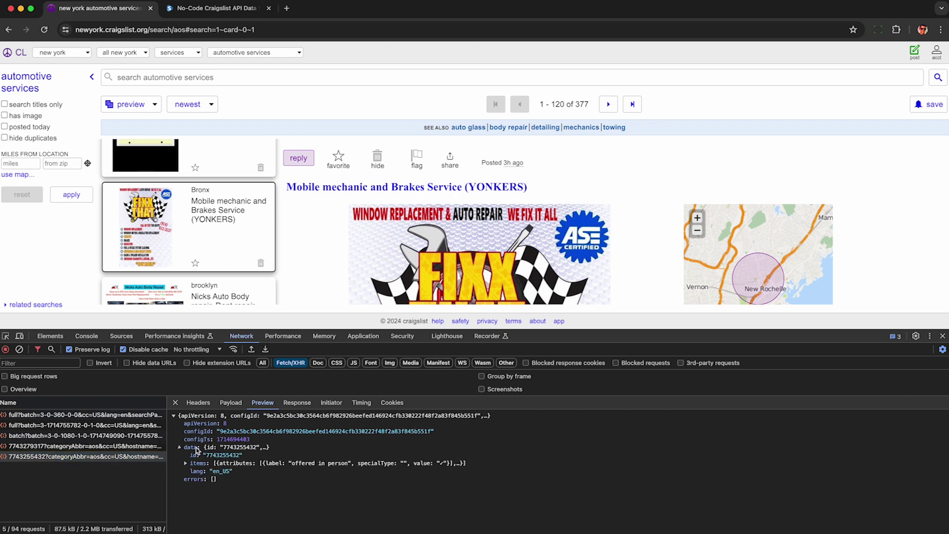
pyautogui.click(198, 464)
pyautogui.click(204, 471)
pyautogui.scroll(-1, 246, 481)
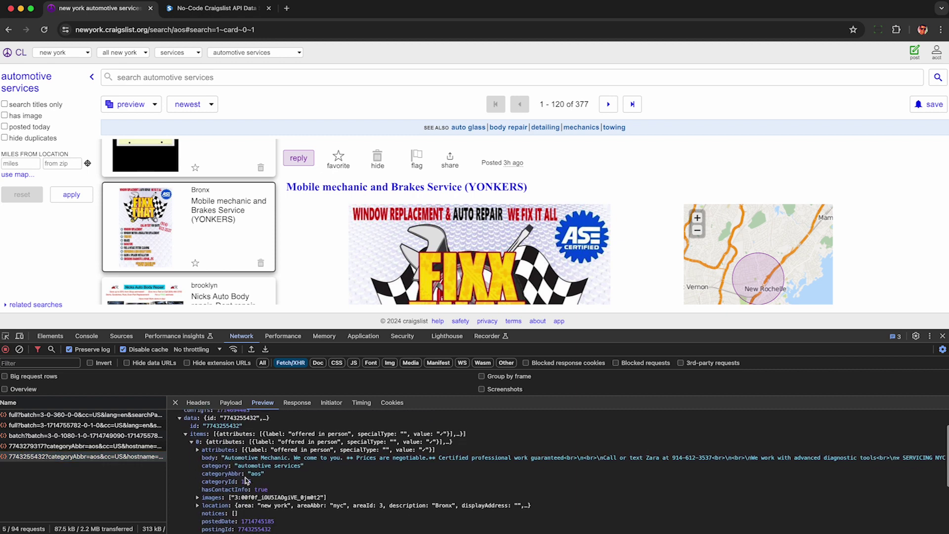
pyautogui.moveTo(225, 456); pyautogui.dragTo(341, 458)
pyautogui.click(345, 452)
pyautogui.scroll(-10, 386, 224)
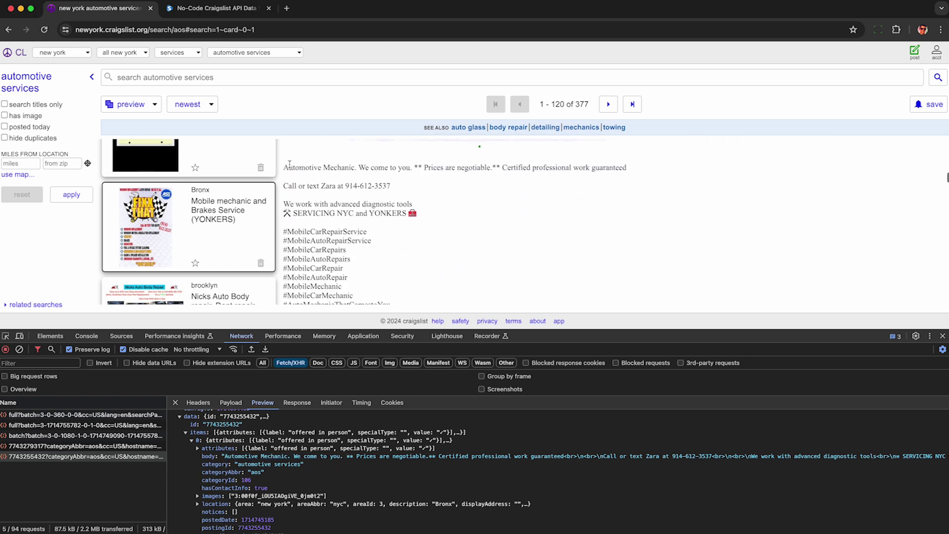
pyautogui.tripleClick(291, 166)
pyautogui.click(361, 169)
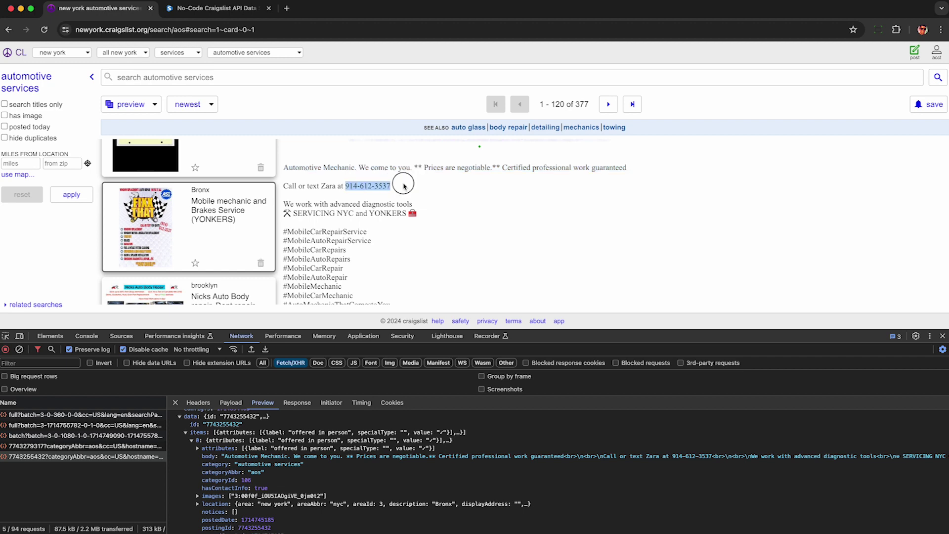
pyautogui.scroll(-10, 207, 195)
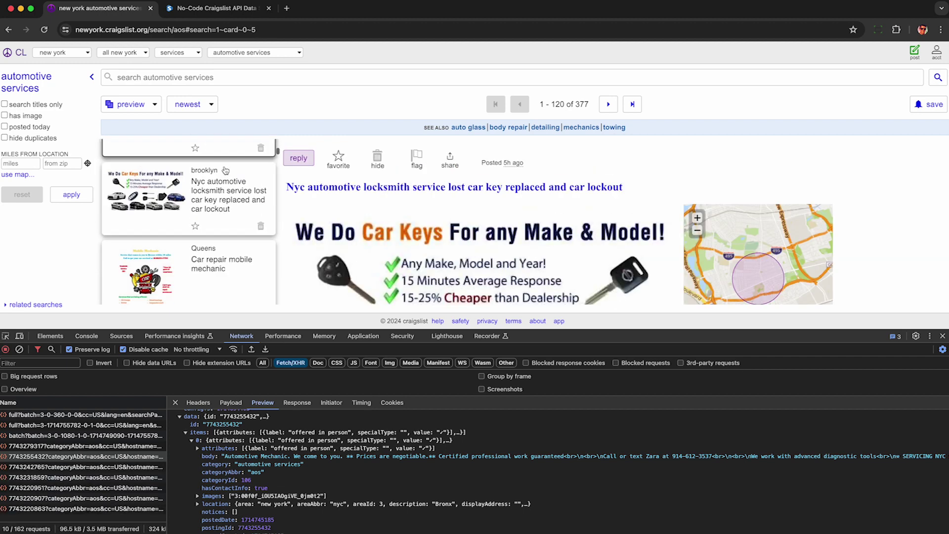
# Scroll through every first-page listing so DevTools records each, then go to results 121–240
pyautogui.click(225, 170)
pyautogui.scroll(-8, 225, 170)
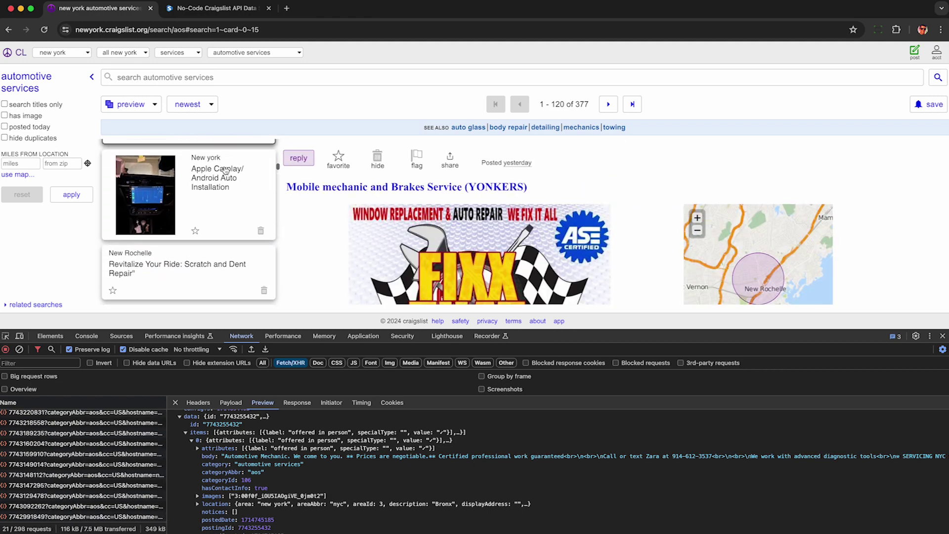
pyautogui.scroll(-8, 225, 170)
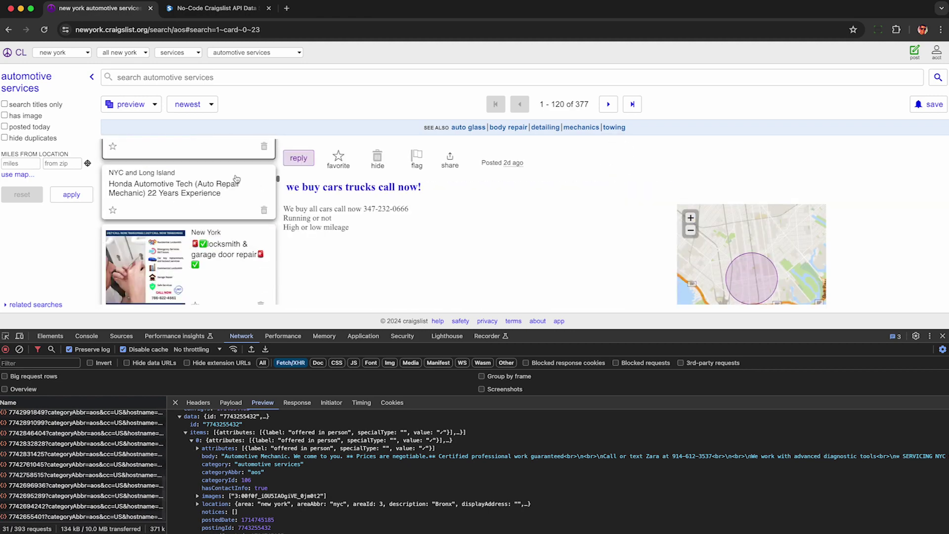
pyautogui.scroll(-11, 230, 204)
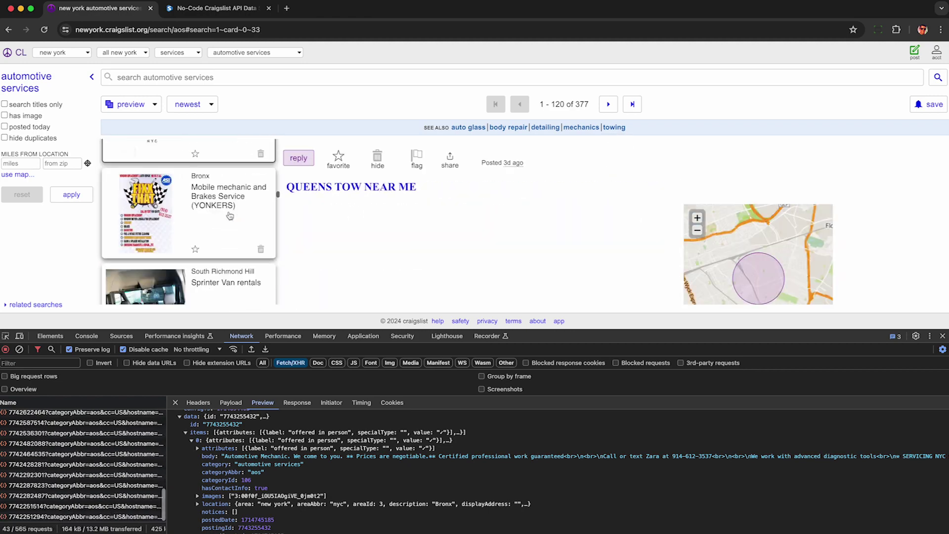
pyautogui.scroll(-12, 230, 215)
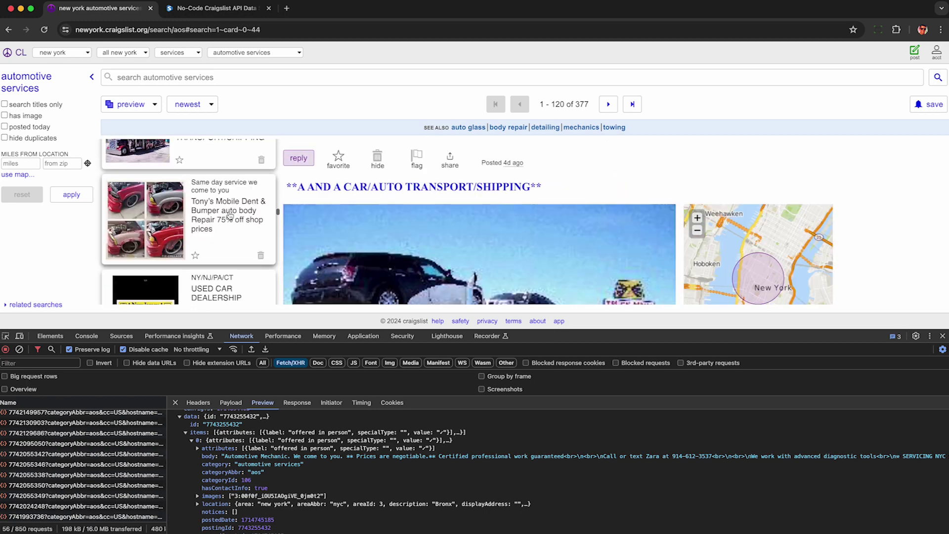
pyautogui.scroll(-13, 230, 215)
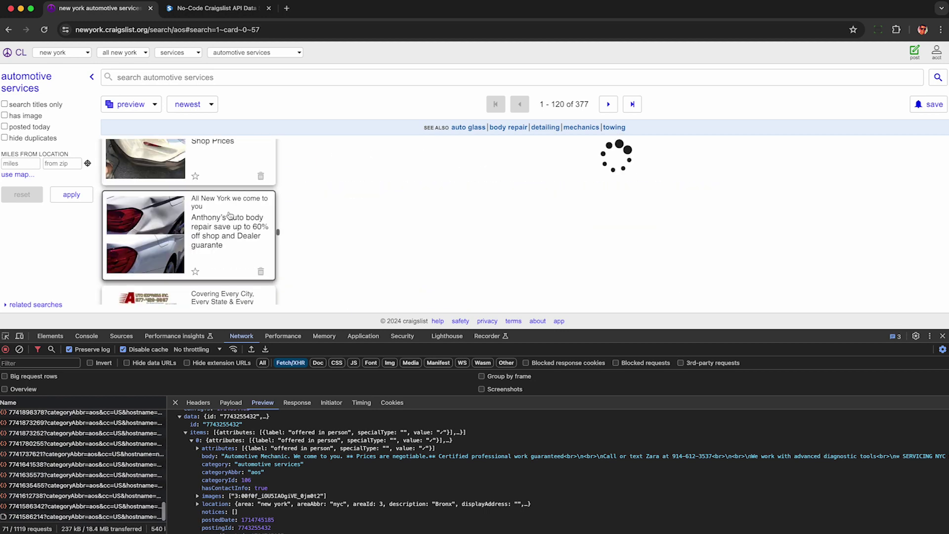
pyautogui.scroll(-12, 230, 215)
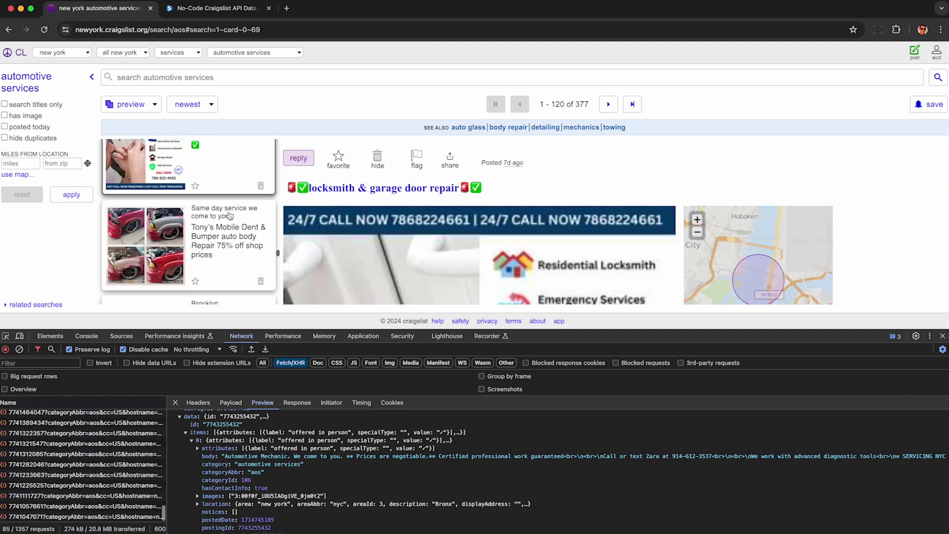
pyautogui.scroll(-12, 230, 215)
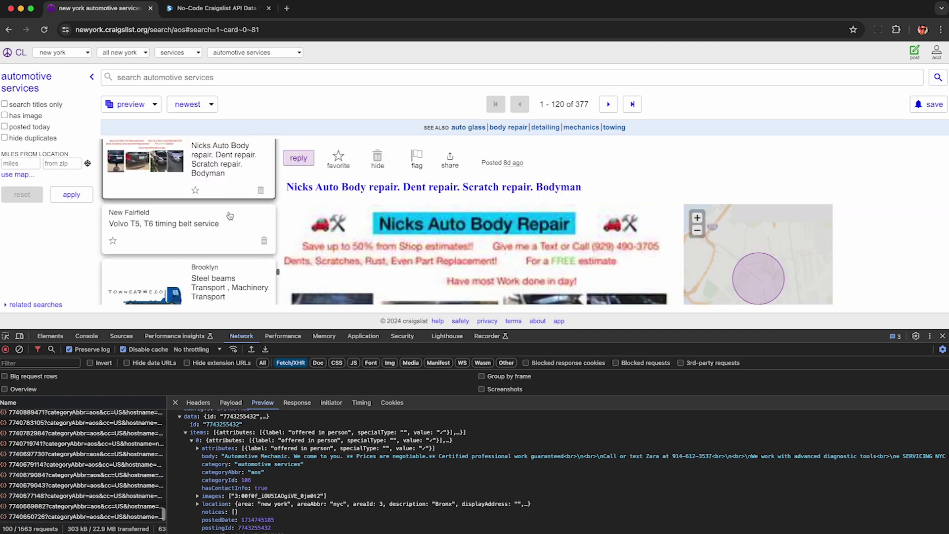
pyautogui.scroll(-11, 230, 215)
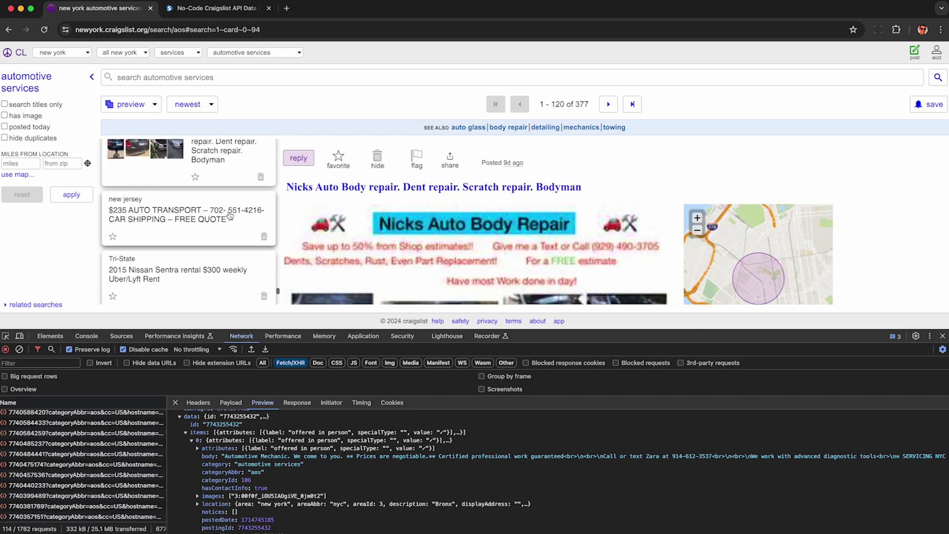
pyautogui.scroll(-2, 230, 238)
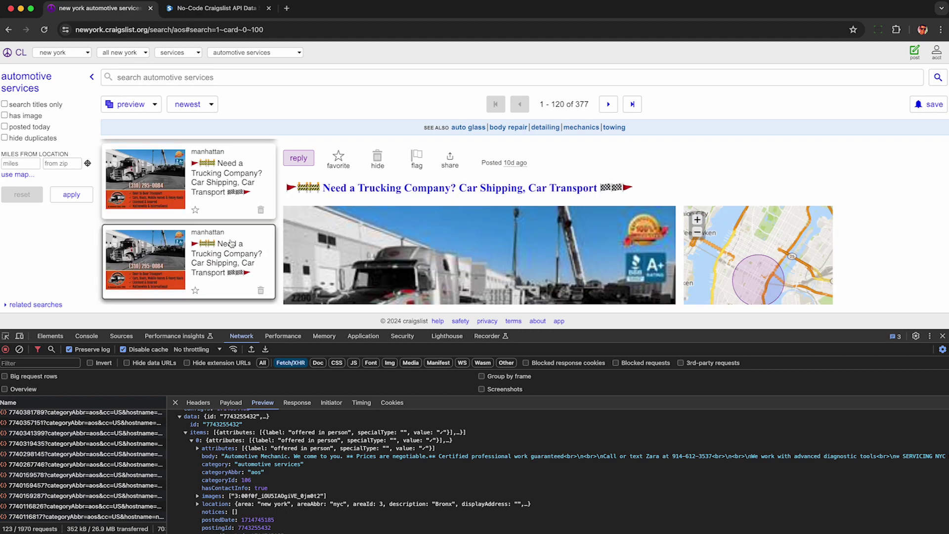
pyautogui.click(610, 107)
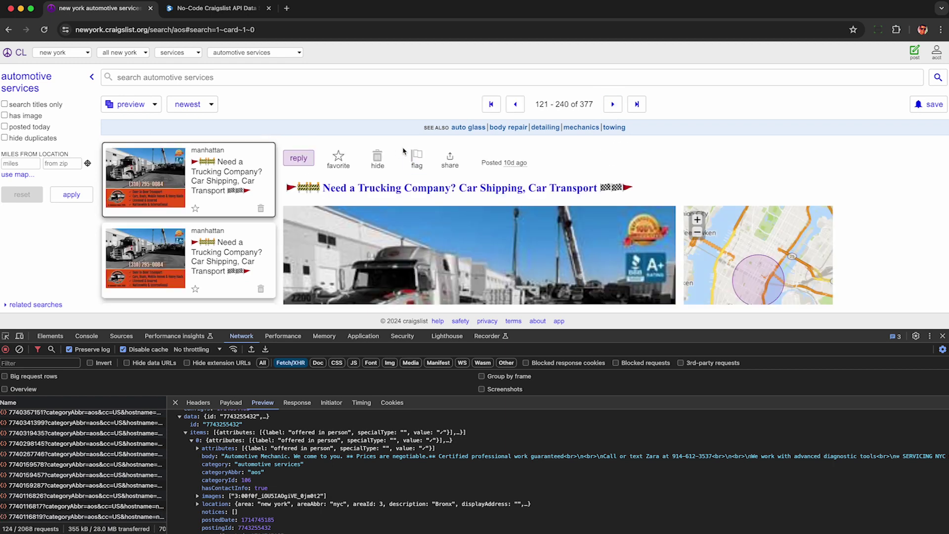
# Export the Network traffic as newyork.craigslist.org.har to the Desktop
pyautogui.scroll(-2, 193, 170)
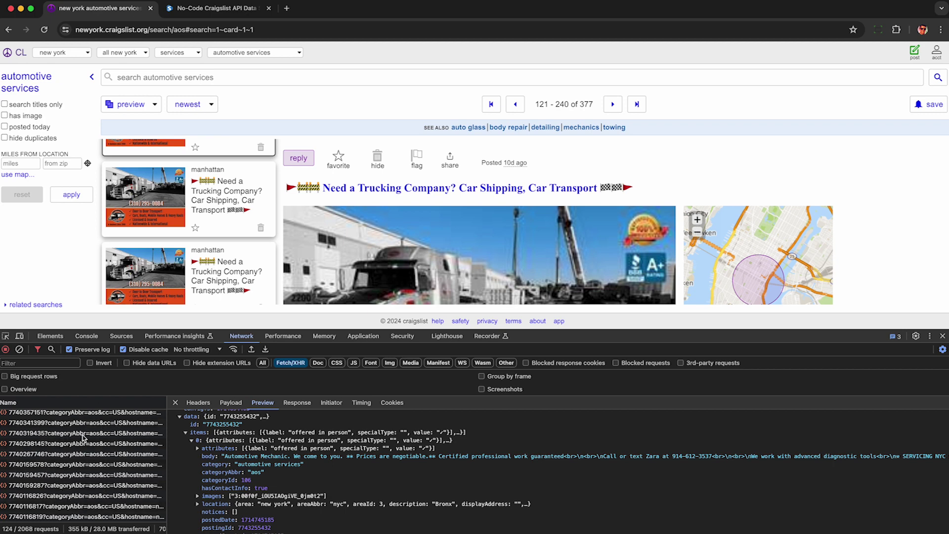
pyautogui.click(267, 349)
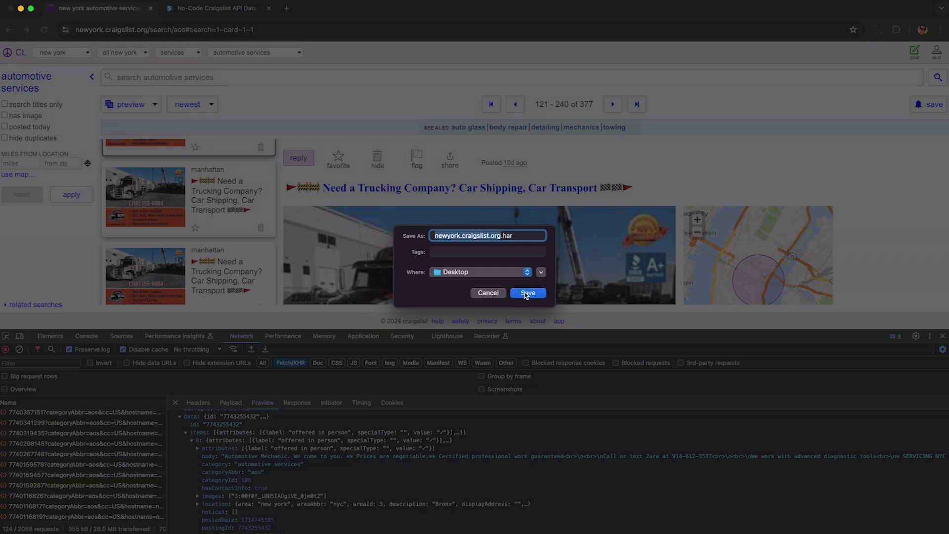
pyautogui.click(527, 294)
# Switch to the Stevesie No-Code Craigslist API Scraper page
pyautogui.hotkey('ctrl', 'Tab')
pyautogui.moveTo(196, 104); pyautogui.dragTo(280, 135)
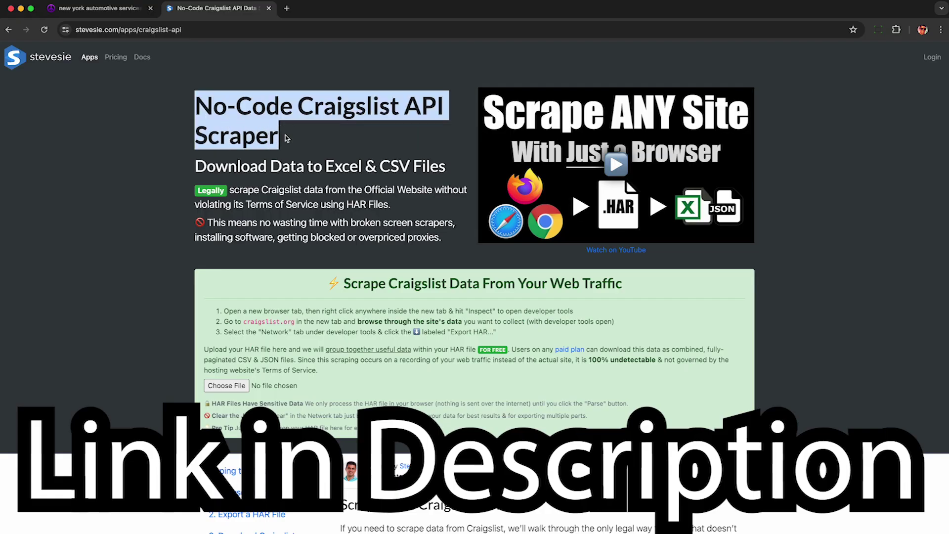
pyautogui.click(298, 141)
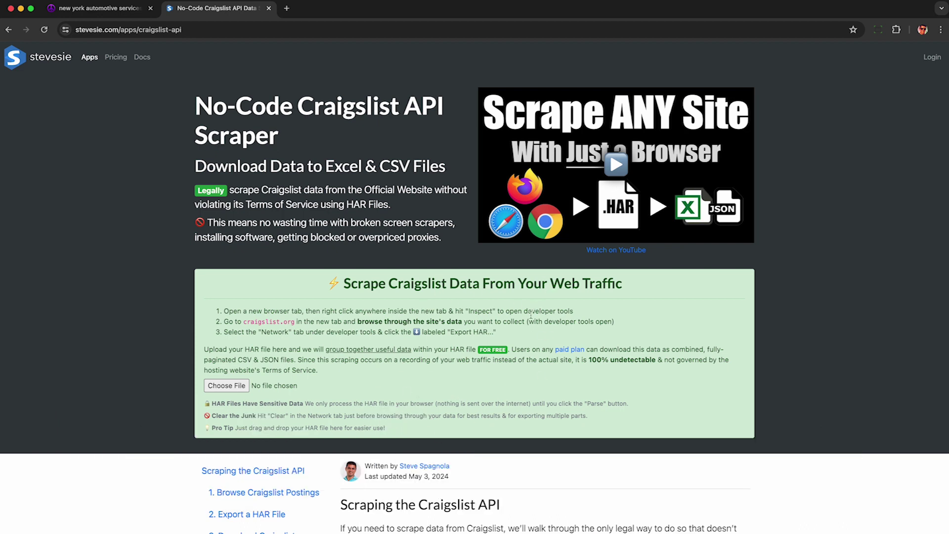
# Upload newyork.craigslist.org.har and confirm its 121 requests match Craigslist's results counter
pyautogui.moveTo(947, 242); pyautogui.dragTo(494, 313)
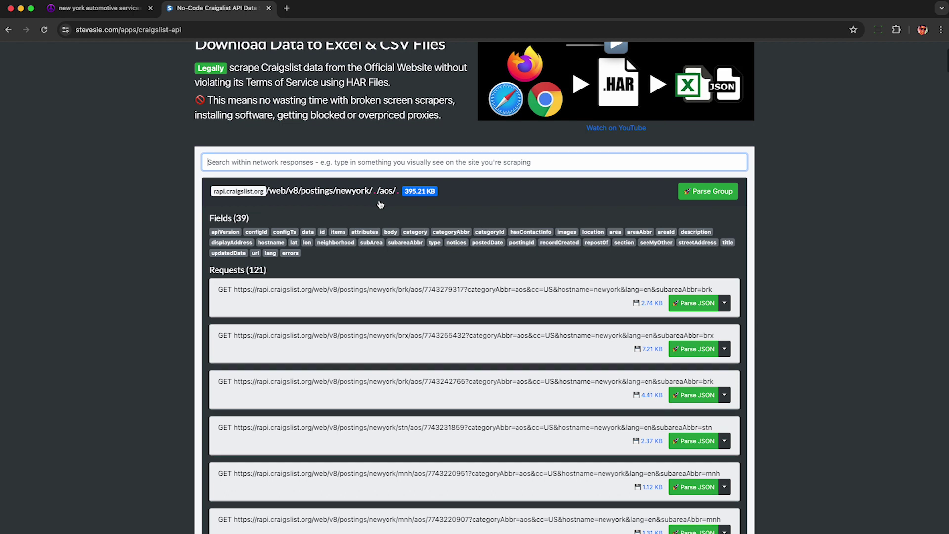
pyautogui.scroll(-1, 378, 204)
pyautogui.moveTo(211, 240); pyautogui.dragTo(271, 241)
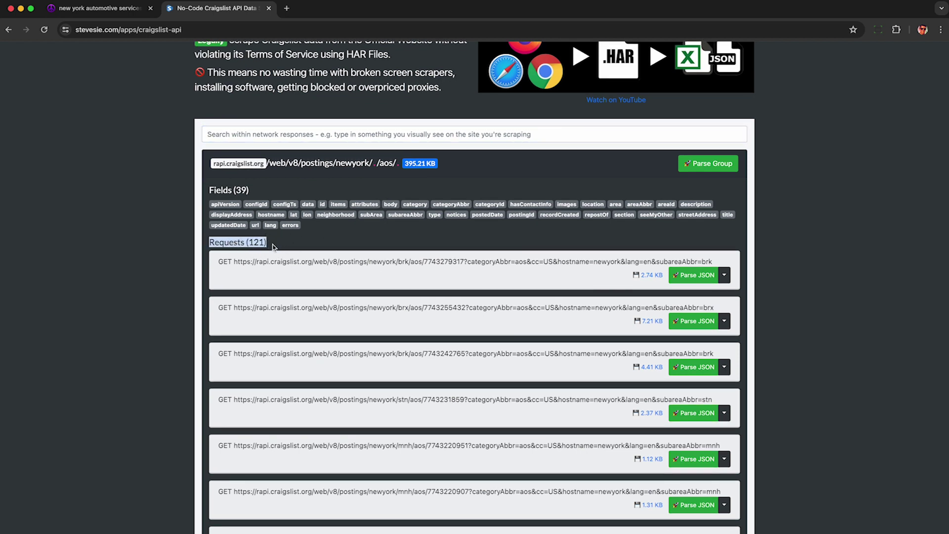
pyautogui.click(117, 9)
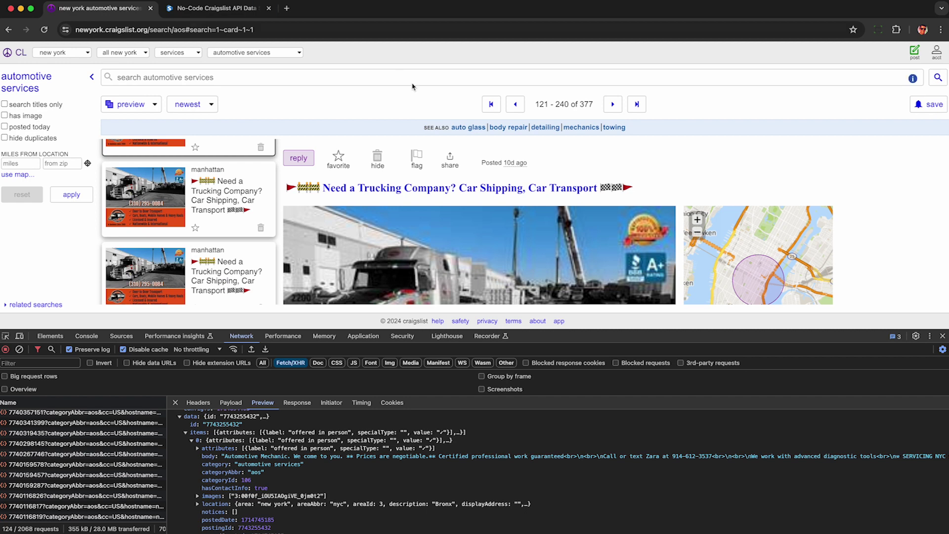
pyautogui.doubleClick(540, 105)
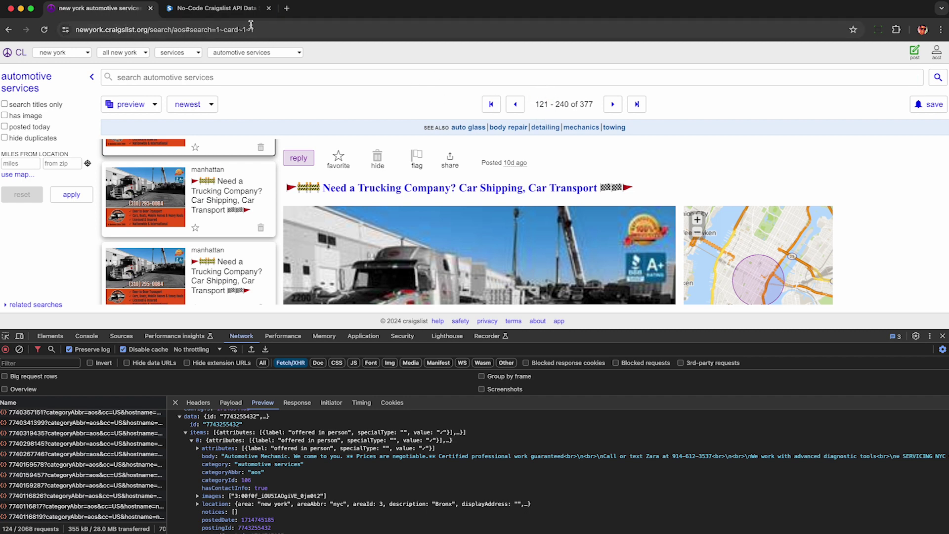
pyautogui.click(218, 9)
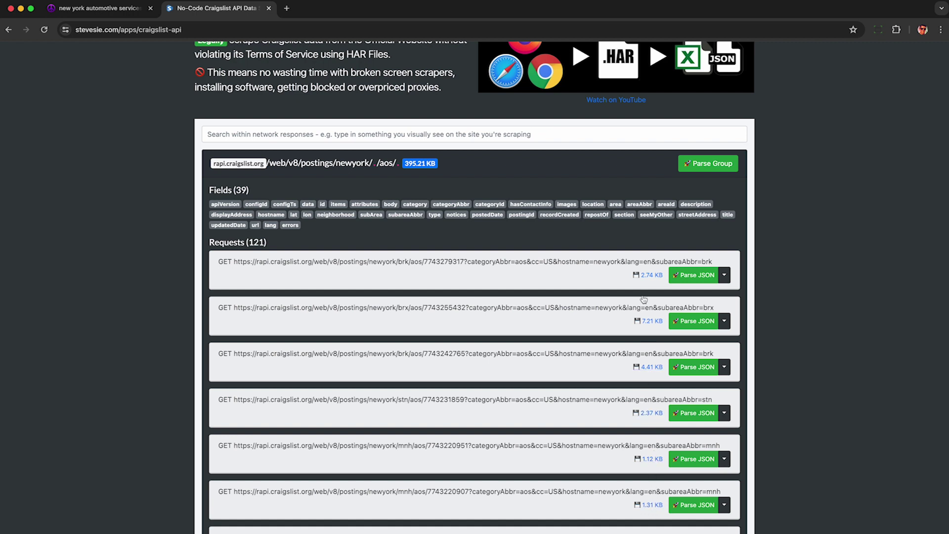
# Parse the rapi.craigslist.org postings group into a 121-row, 36-column table
pyautogui.click(710, 164)
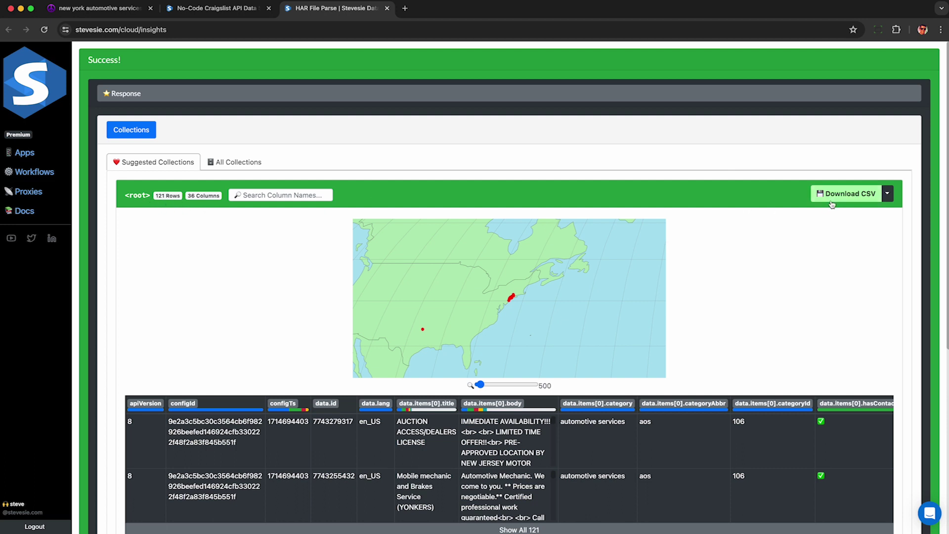
# Download the root table as CSV and scroll through the postings' body text
pyautogui.click(851, 195)
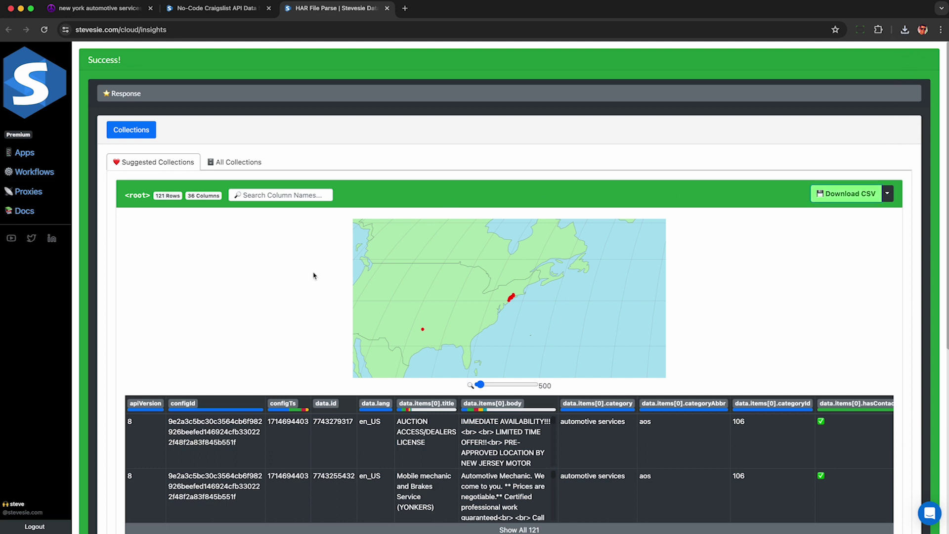
pyautogui.scroll(-3, 314, 276)
pyautogui.scroll(-2, 314, 276)
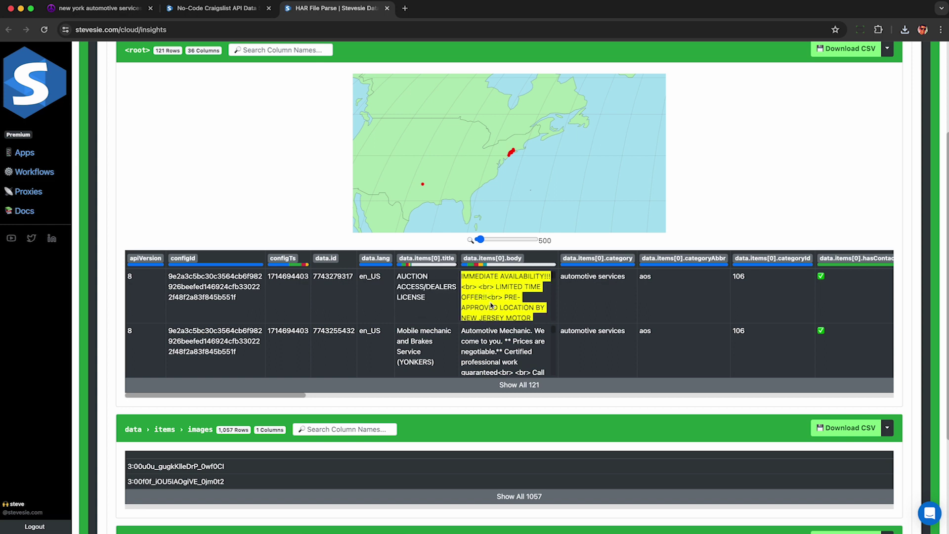
pyautogui.scroll(-5, 522, 298)
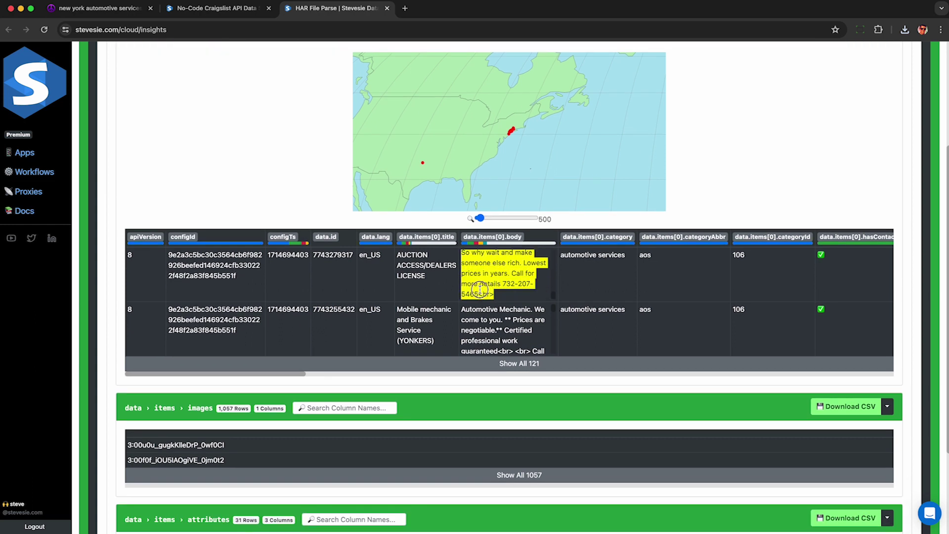
pyautogui.moveTo(502, 284); pyautogui.dragTo(479, 293)
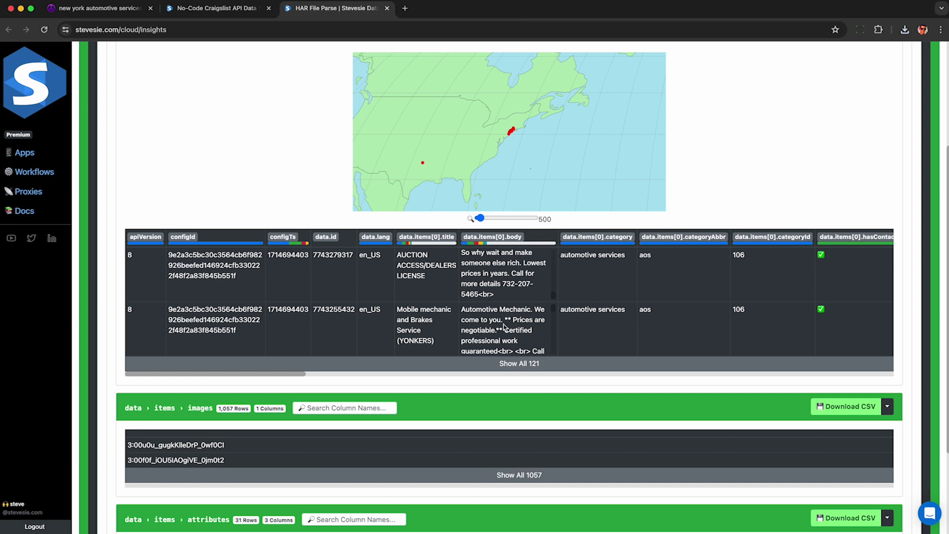
pyautogui.scroll(-3, 503, 327)
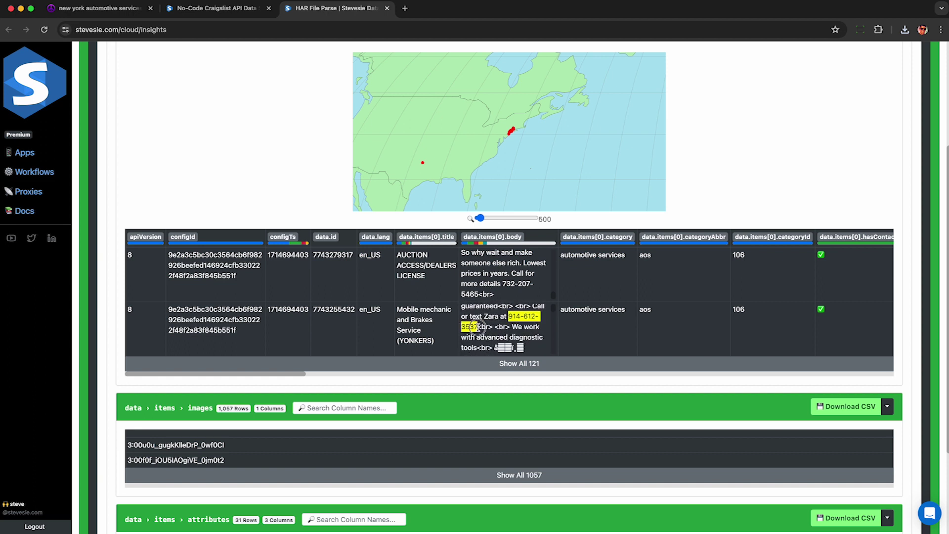
pyautogui.scroll(-4, 504, 327)
pyautogui.scroll(-5, 502, 330)
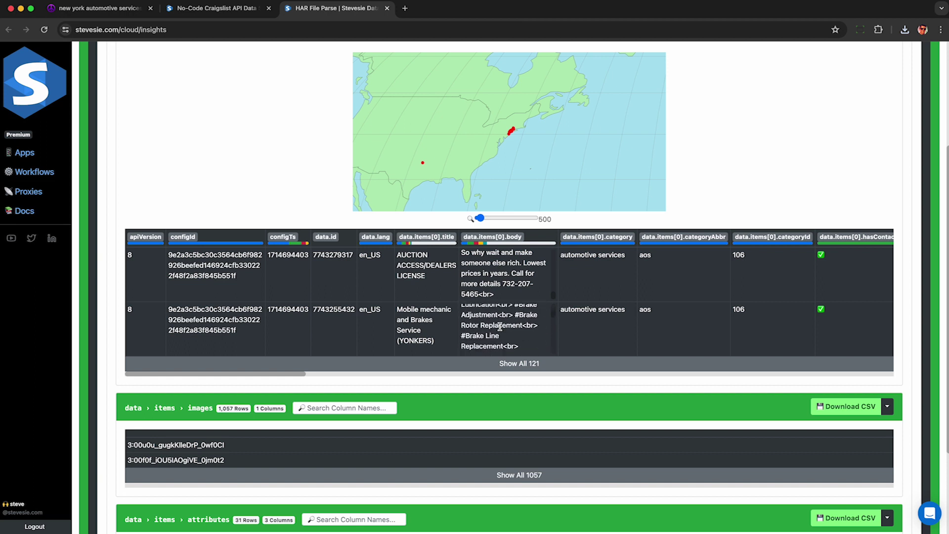
pyautogui.moveTo(626, 256); pyautogui.dragTo(571, 263)
pyautogui.hscroll(10, 585, 266)
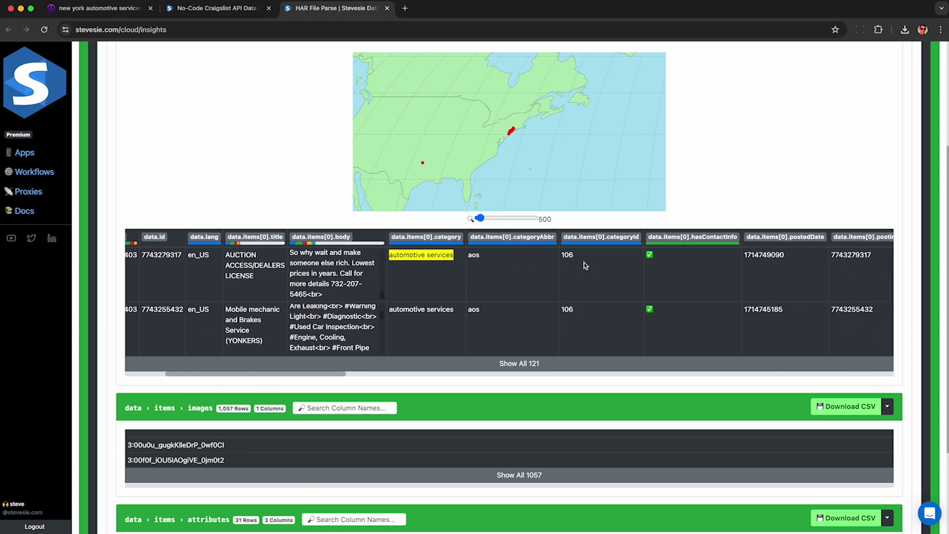
pyautogui.hscroll(10, 585, 266)
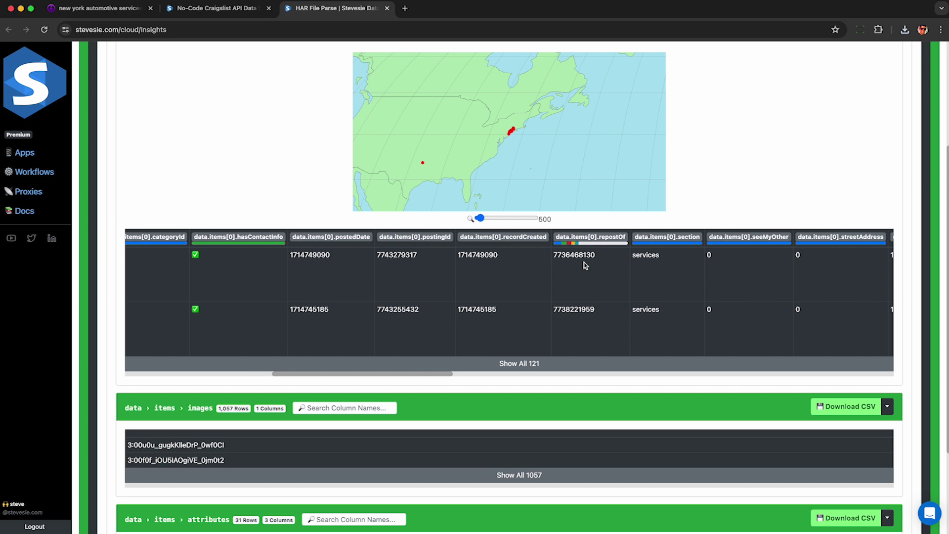
pyautogui.click(293, 254)
pyautogui.doubleClick(293, 255)
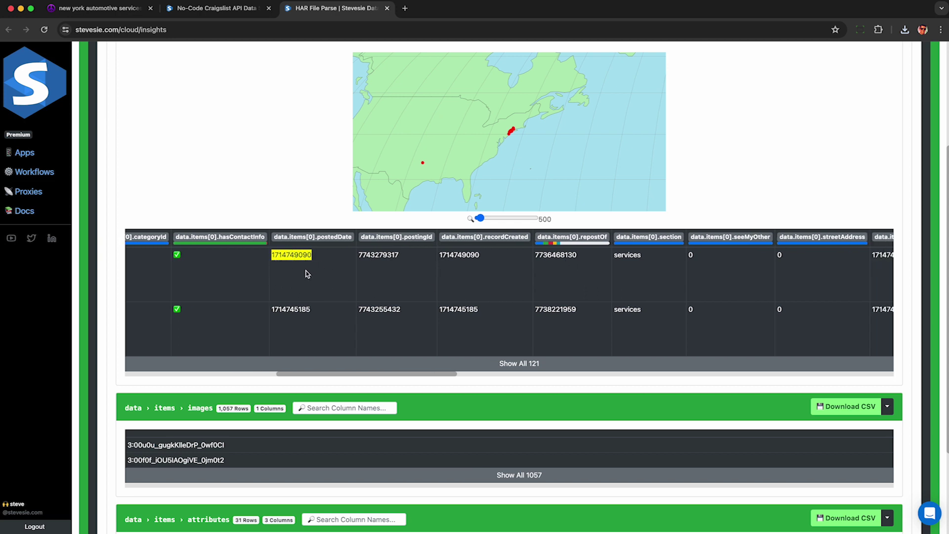
pyautogui.hscroll(15, 465, 265)
pyautogui.click(465, 265)
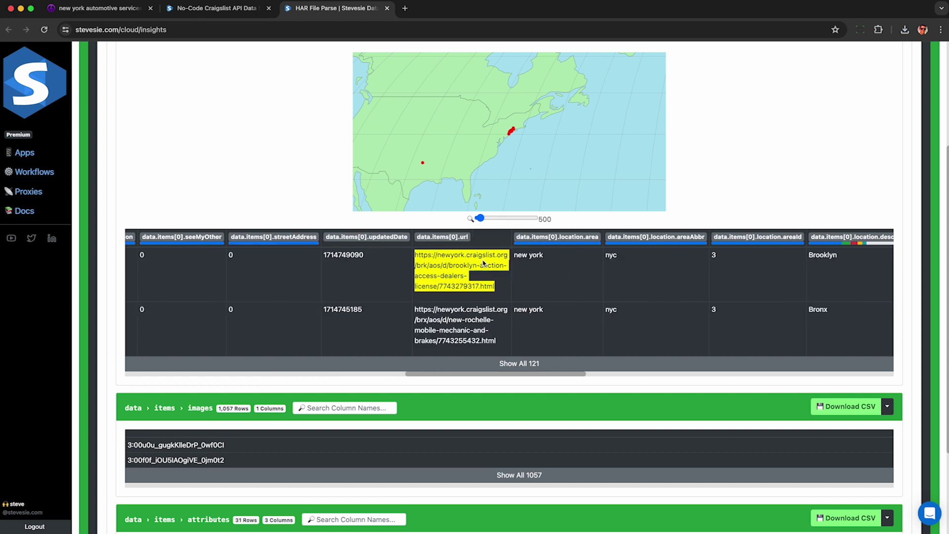
# Check Brooklyn/Bronx locations, latitude 40.646, longitude -73.952, image id and attributes, then close the tab
pyautogui.hscroll(10, 453, 268)
pyautogui.doubleClick(427, 258)
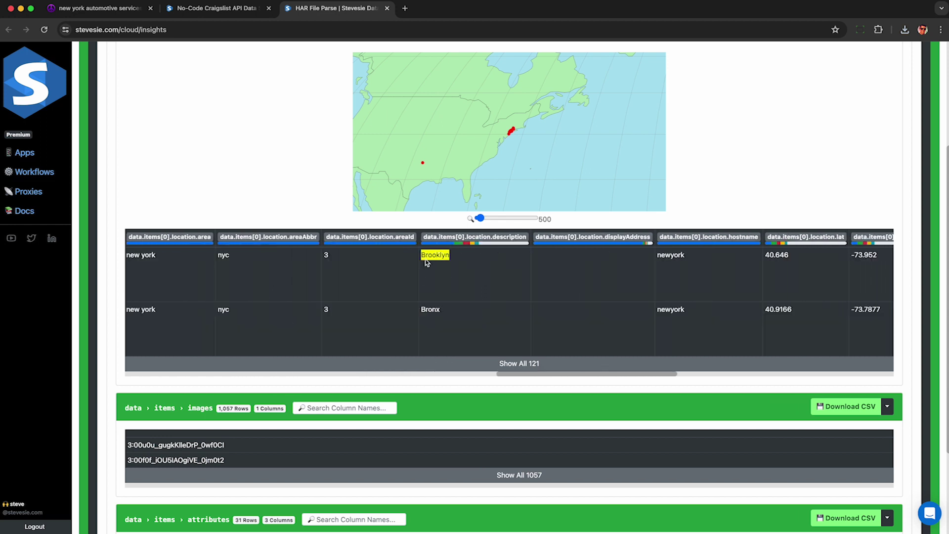
pyautogui.doubleClick(435, 310)
pyautogui.click(470, 275)
pyautogui.hscroll(11, 470, 275)
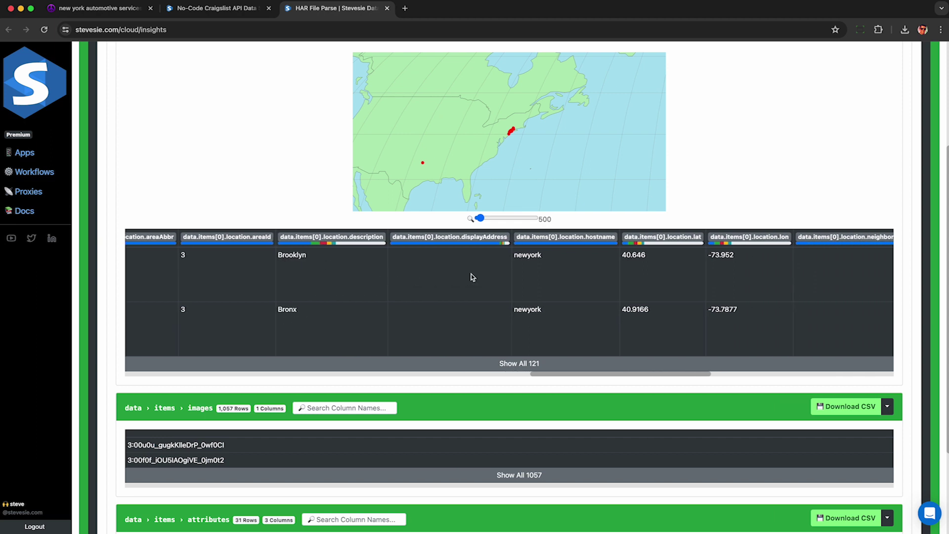
pyautogui.doubleClick(351, 255)
pyautogui.doubleClick(447, 254)
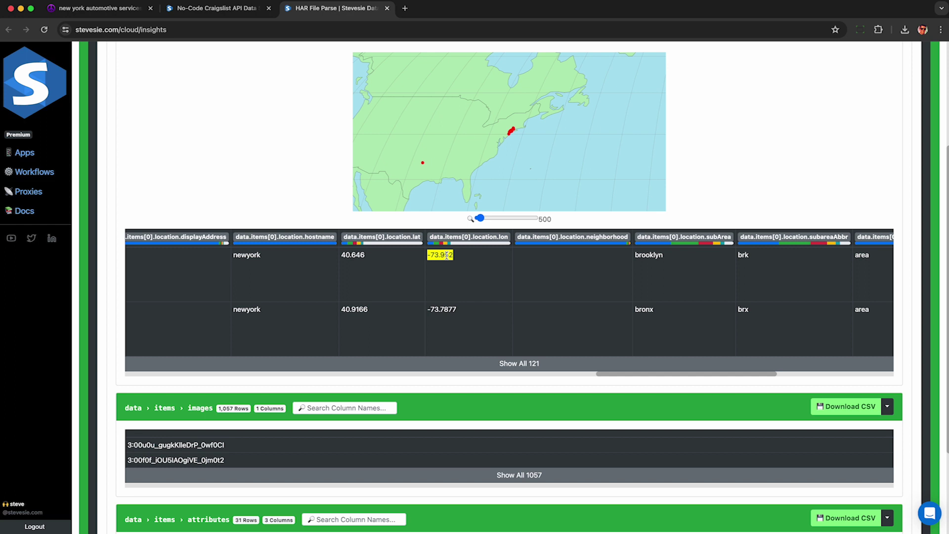
pyautogui.hscroll(13, 448, 255)
pyautogui.doubleClick(502, 264)
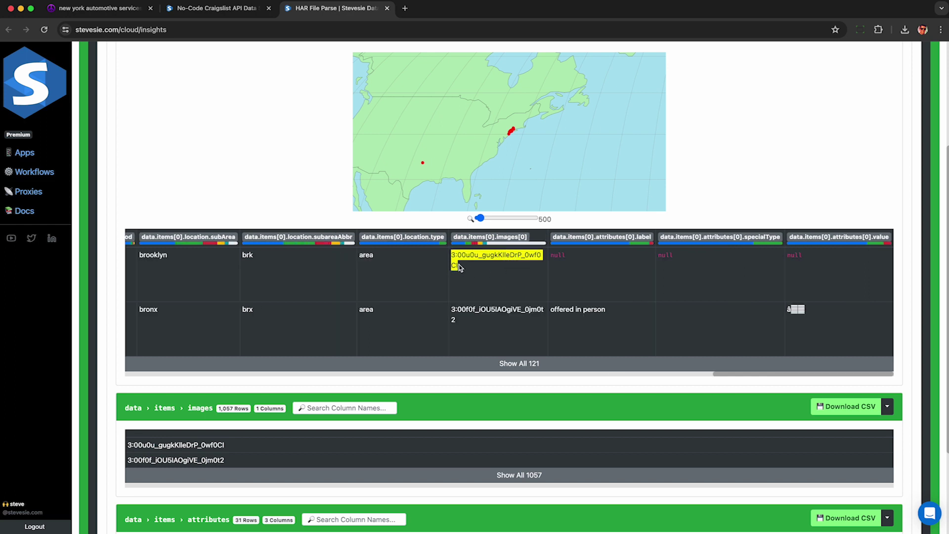
pyautogui.tripleClick(588, 309)
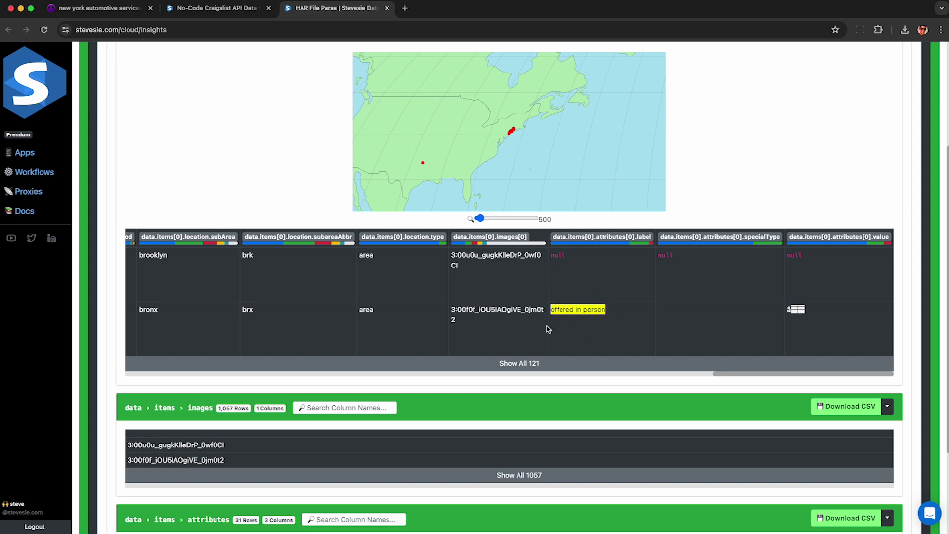
pyautogui.press('super+w')
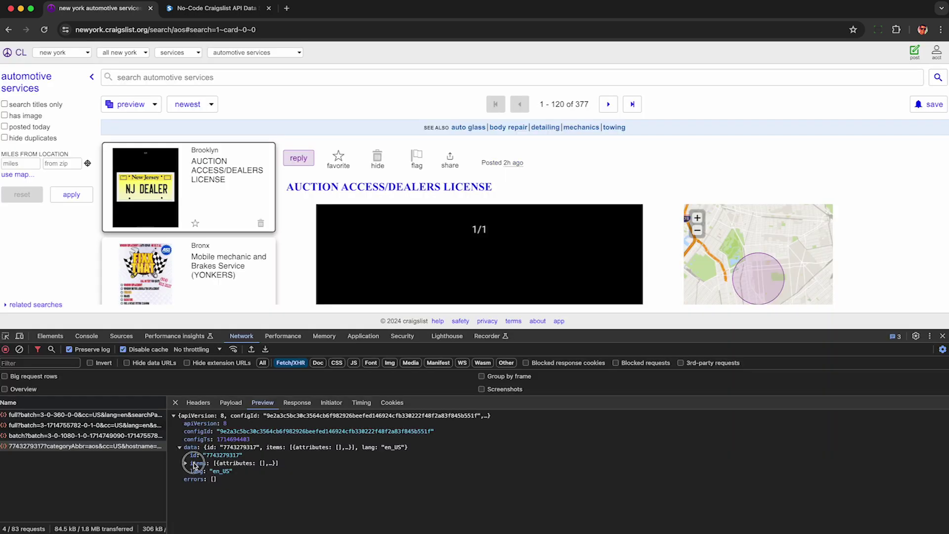
# Expand the response preview's items, open a listing, and scroll down through the automotive services results
pyautogui.click(193, 473)
pyautogui.scroll(-2, 221, 480)
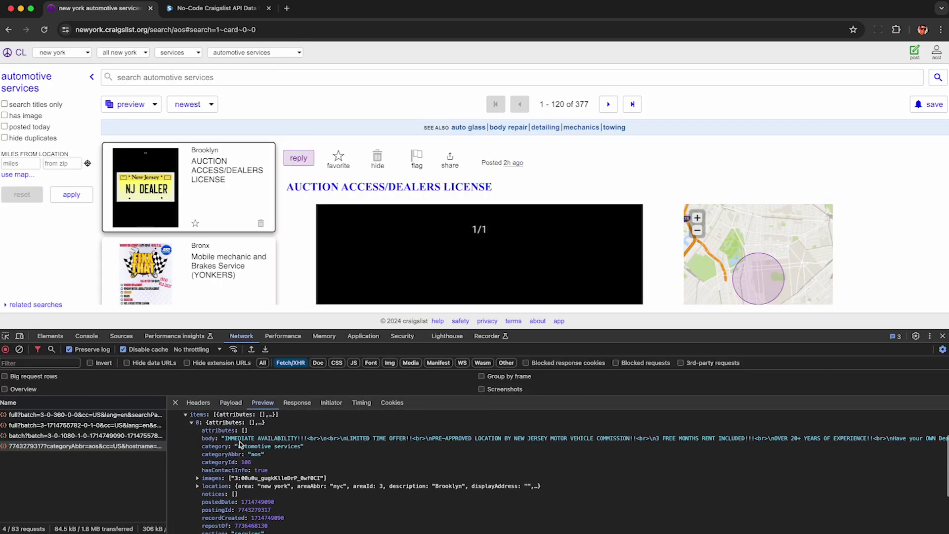
pyautogui.click(229, 203)
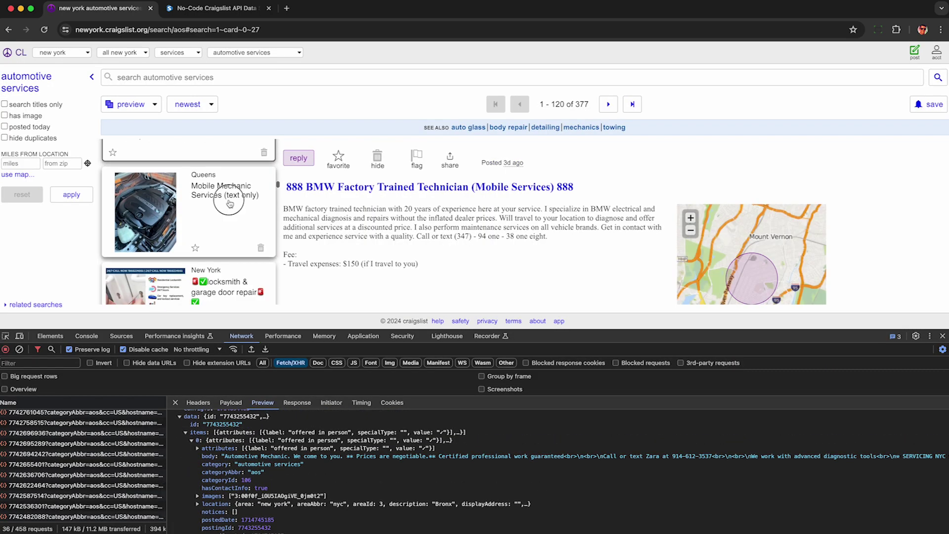
pyautogui.scroll(-3, 229, 203)
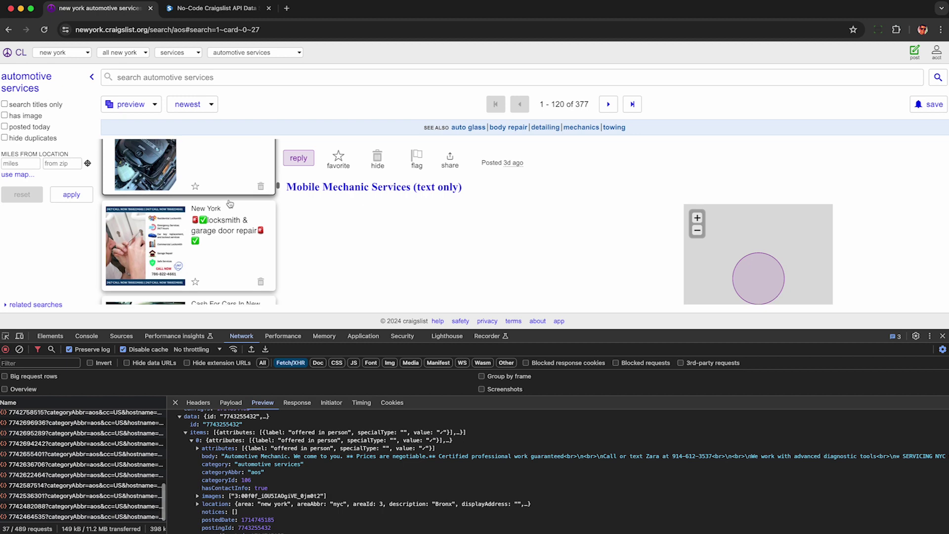
pyautogui.scroll(-4, 230, 202)
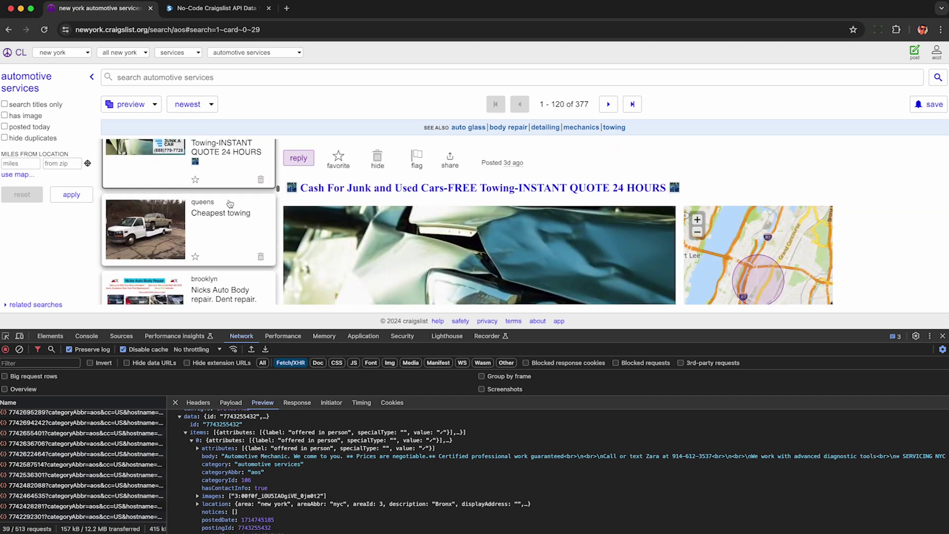
pyautogui.scroll(-5, 230, 215)
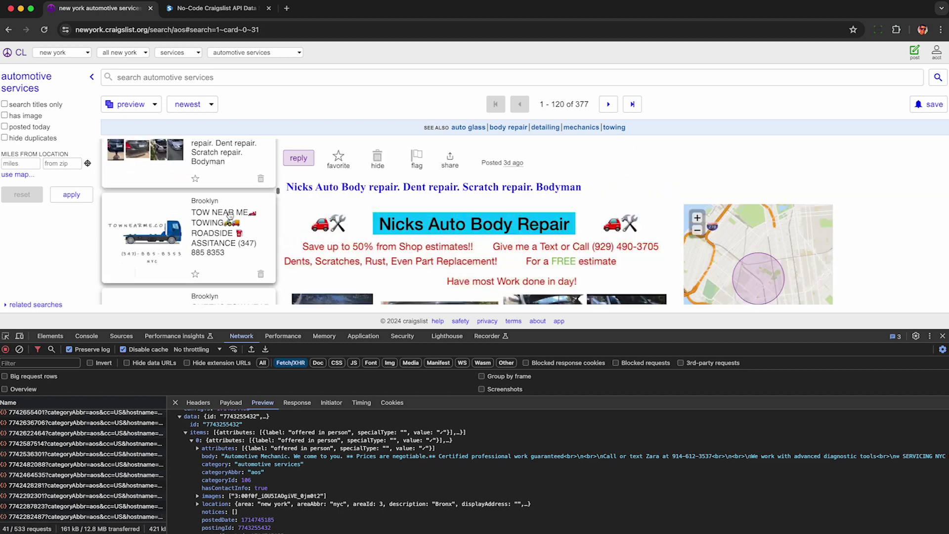
pyautogui.scroll(-5, 230, 216)
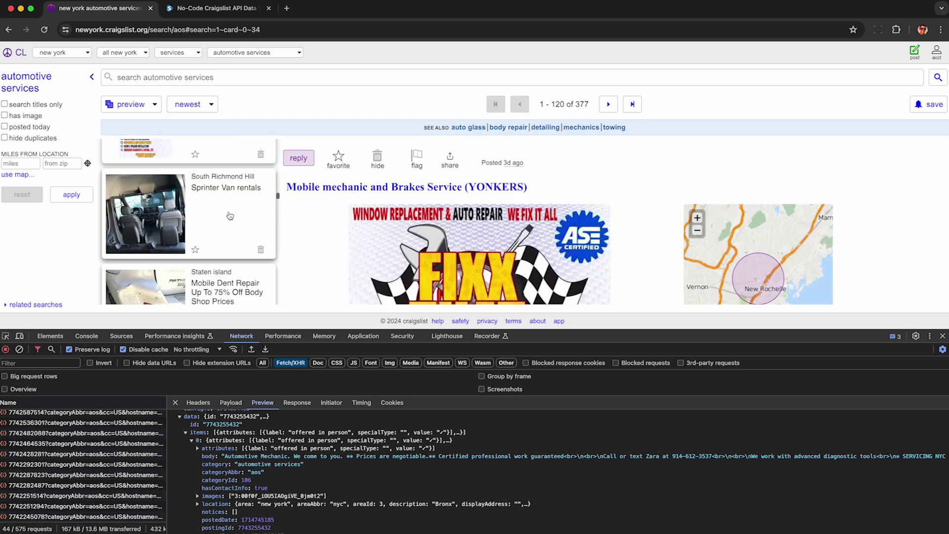
pyautogui.scroll(-5, 229, 216)
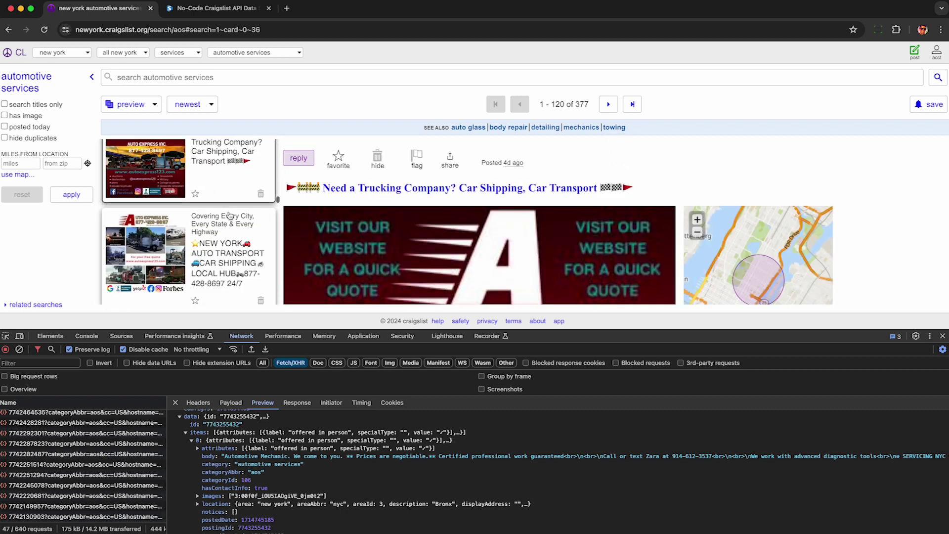
pyautogui.scroll(-5, 230, 216)
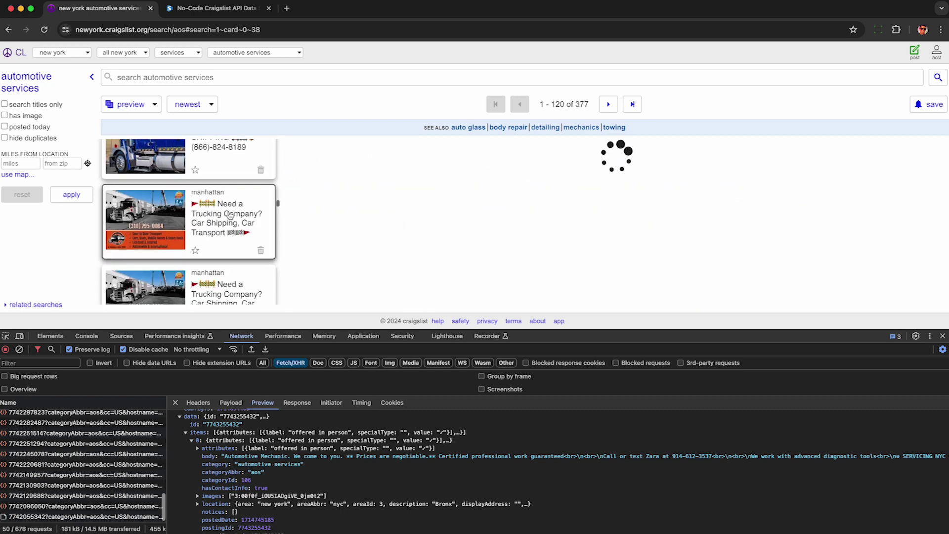
pyautogui.scroll(-1, 230, 216)
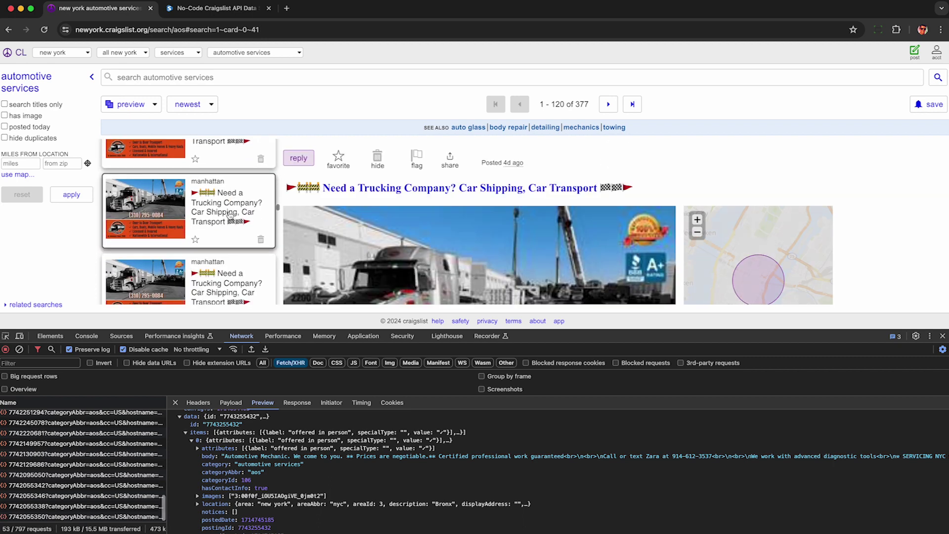